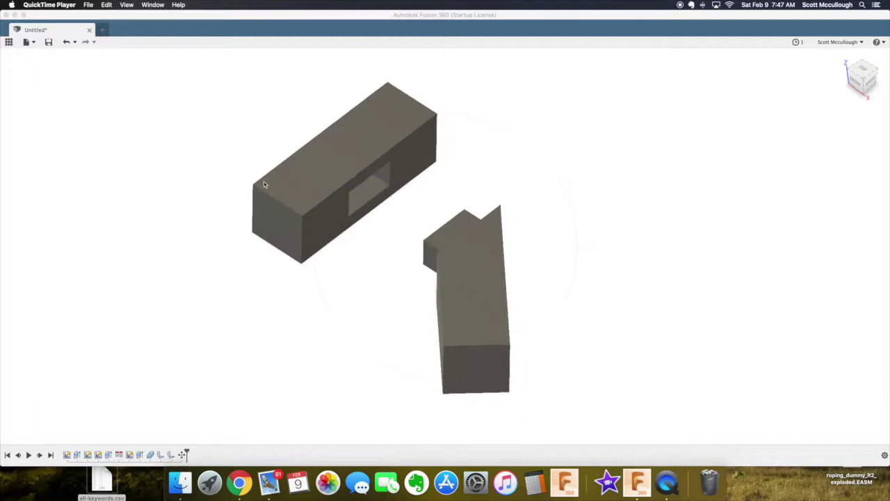
Step: Bring Fusion 360 to the front to show the finished two-block tenon and mortise model
{"action": "left_click", "coordinate": [193, 91]}
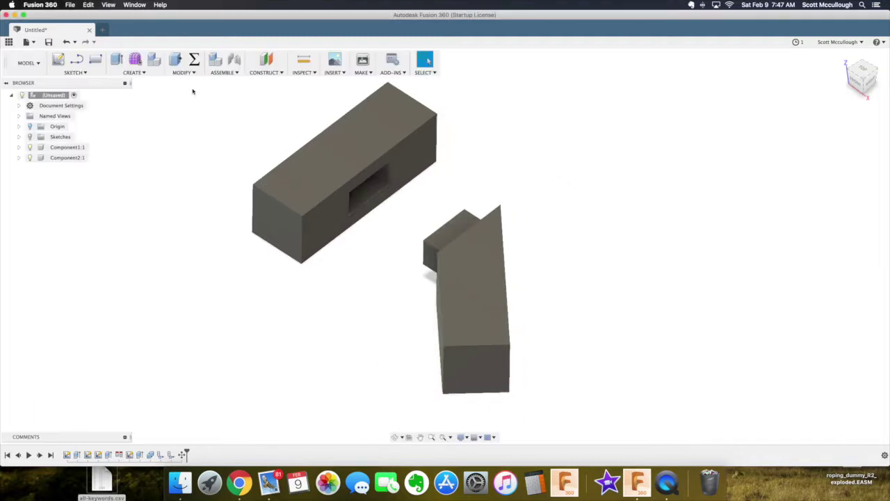
Step: Start a new design and draw a rectangle on the ground plane
{"action": "left_click", "coordinate": [103, 31]}
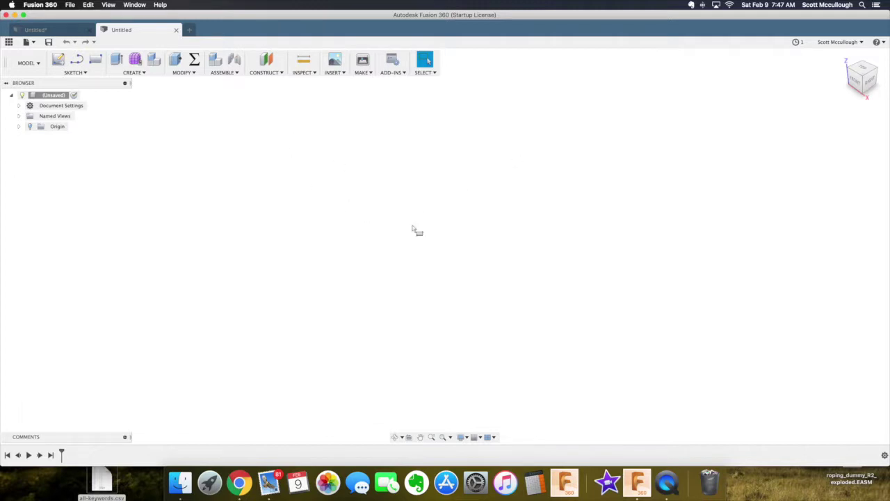
{"action": "key", "text": "r"}
{"action": "left_click", "coordinate": [490, 256]}
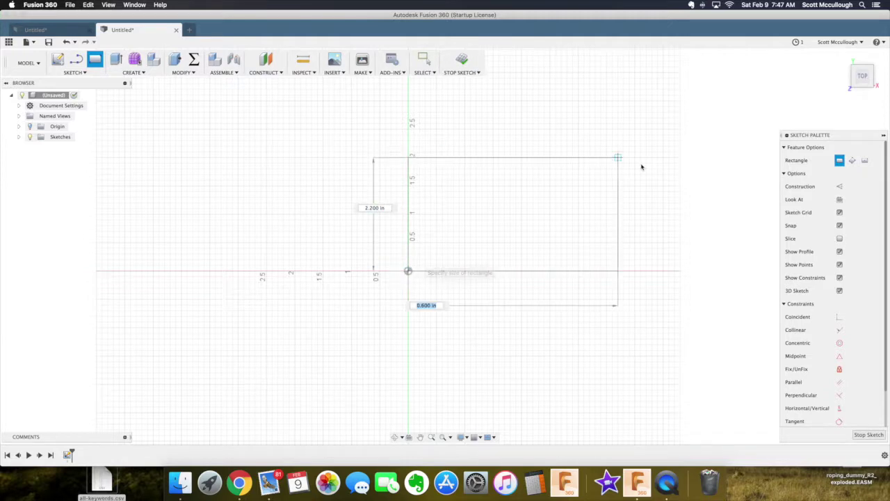
{"action": "left_click", "coordinate": [680, 164]}
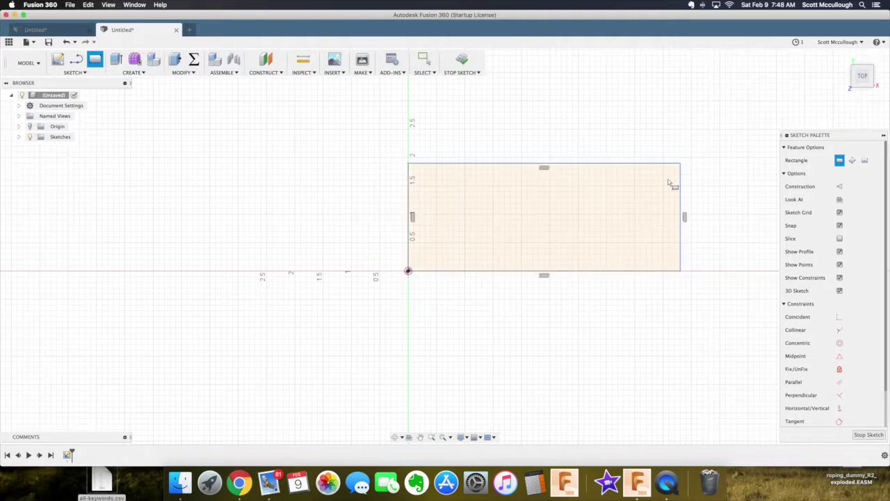
{"action": "key", "text": "Escape"}
Step: Dimension the rectangle to 2 in tall and 6 in wide
{"action": "left_click", "coordinate": [408, 165]}
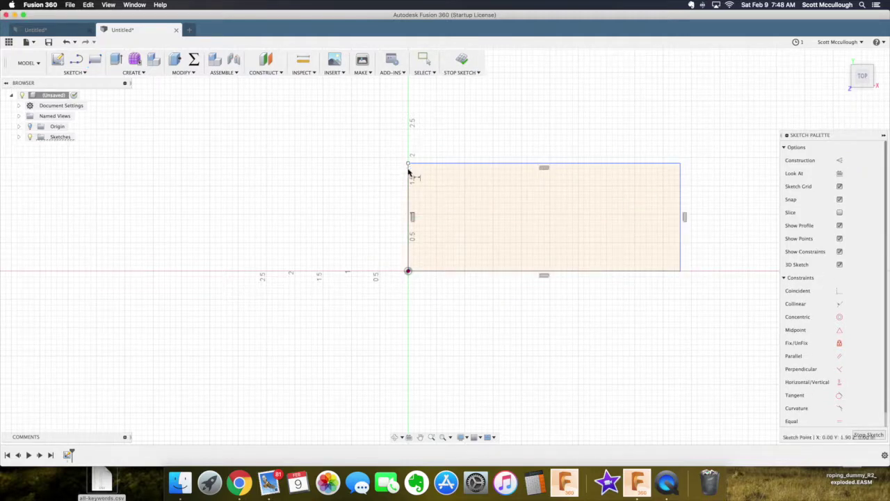
{"action": "left_click", "coordinate": [407, 272]}
{"action": "left_click", "coordinate": [363, 263]}
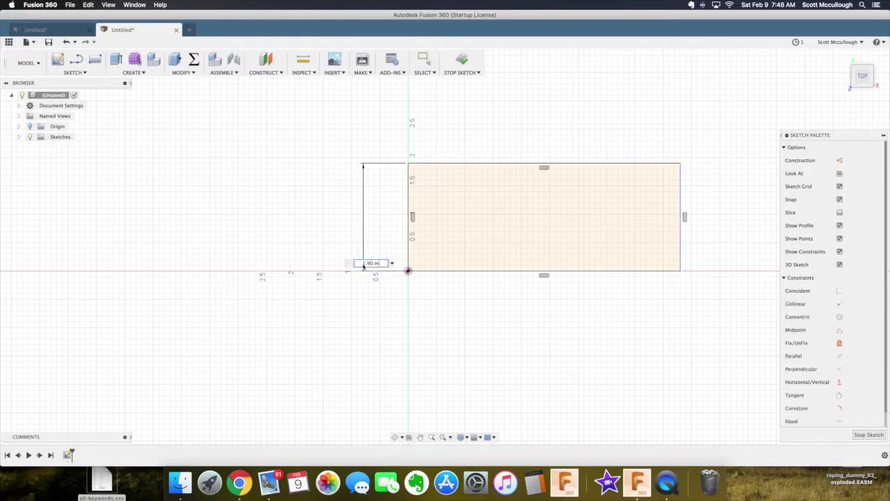
{"action": "type", "text": "2"}
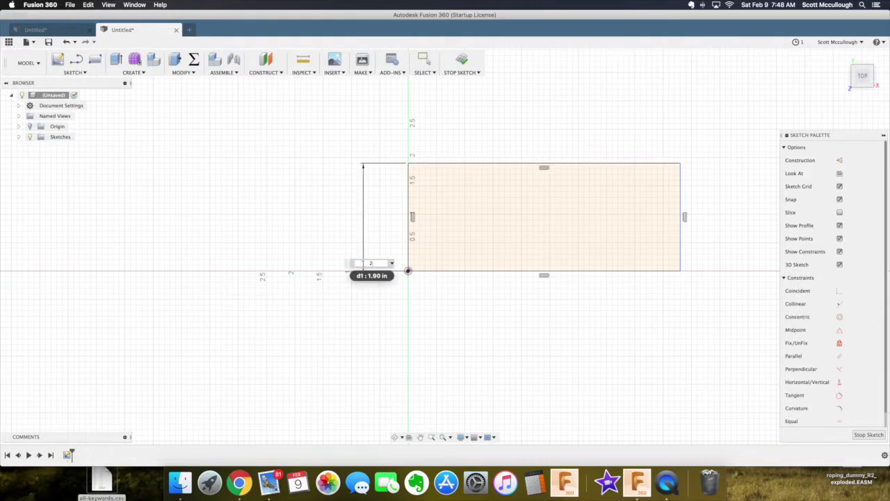
{"action": "key", "text": "Return"}
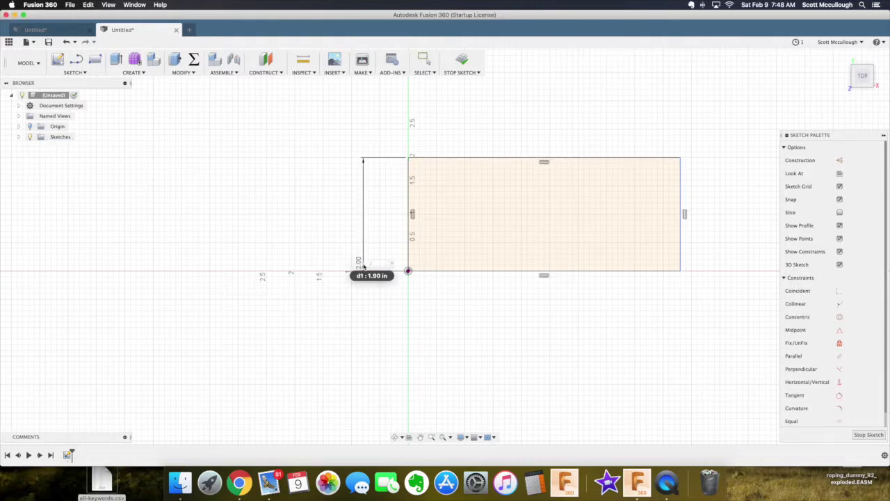
{"action": "left_click", "coordinate": [408, 159]}
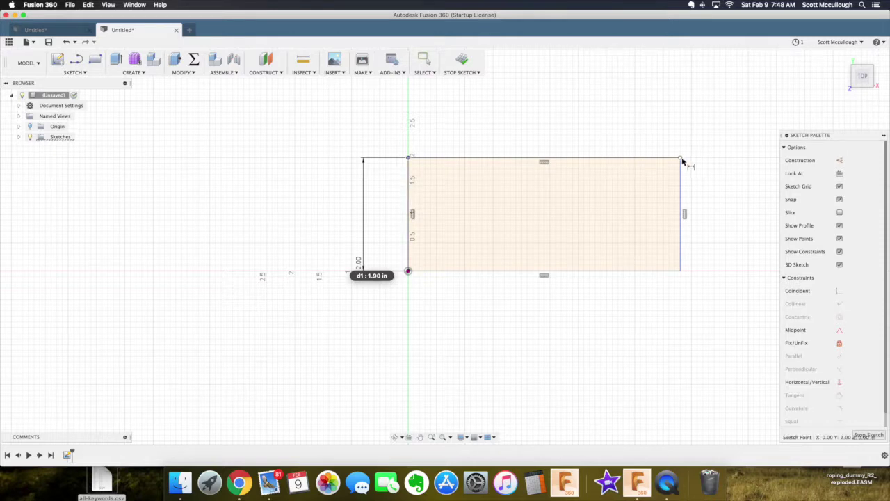
{"action": "left_click", "coordinate": [680, 158]}
{"action": "left_click", "coordinate": [672, 116]}
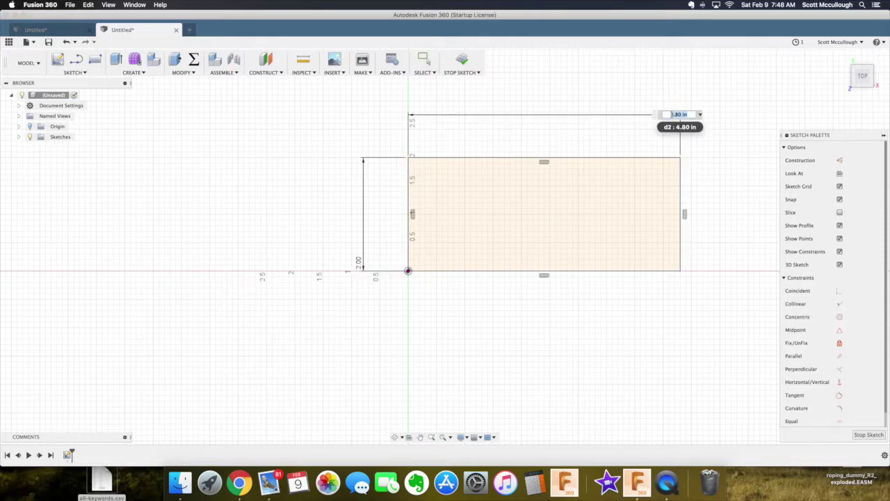
{"action": "type", "text": "6"}
{"action": "key", "text": "Return"}
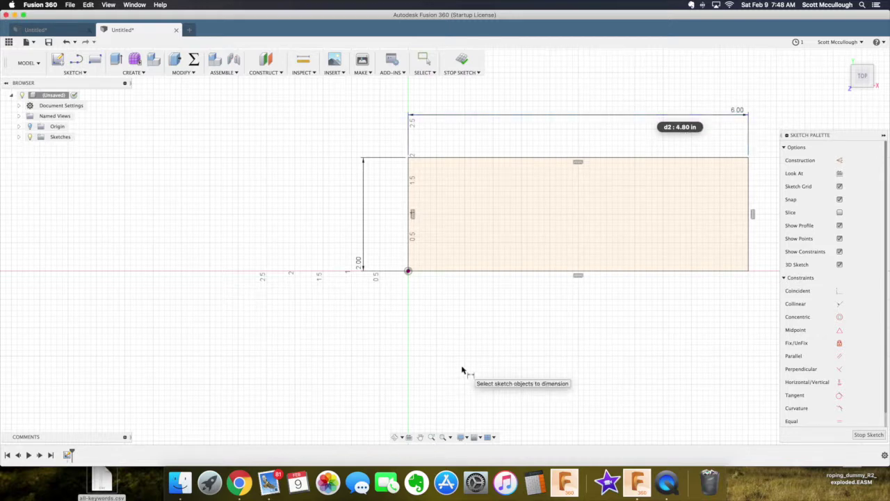
{"action": "key", "text": "Escape"}
Step: Draw a 45° line from the origin corner to the top edge and finish the sketch
{"action": "key", "text": "l"}
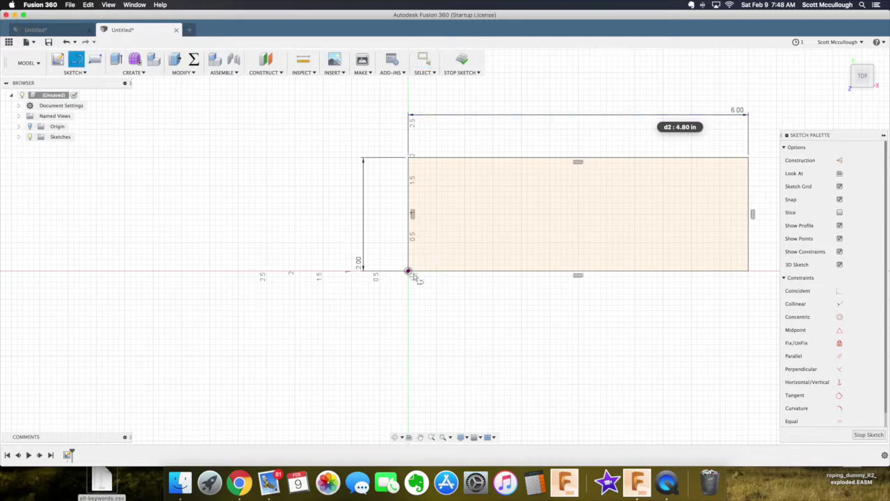
{"action": "left_click", "coordinate": [408, 271]}
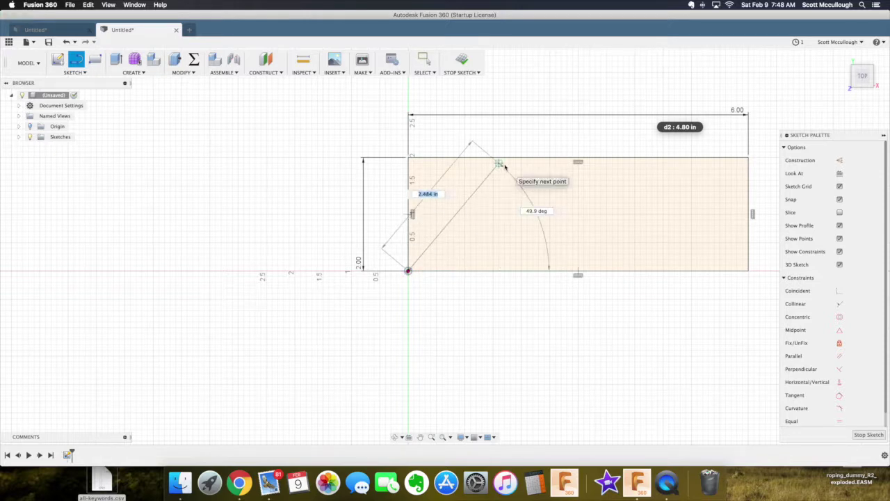
{"action": "key", "text": "Tab"}
{"action": "type", "text": "45"}
{"action": "key", "text": "Tab"}
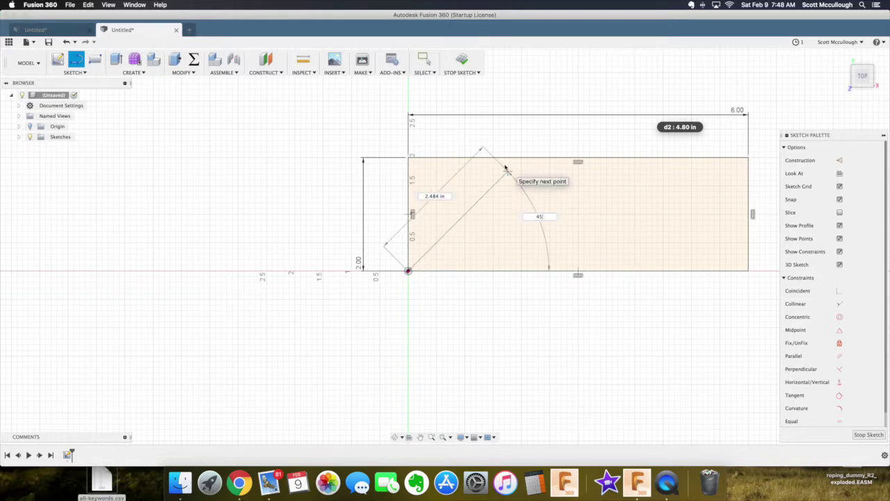
{"action": "key", "text": "Tab"}
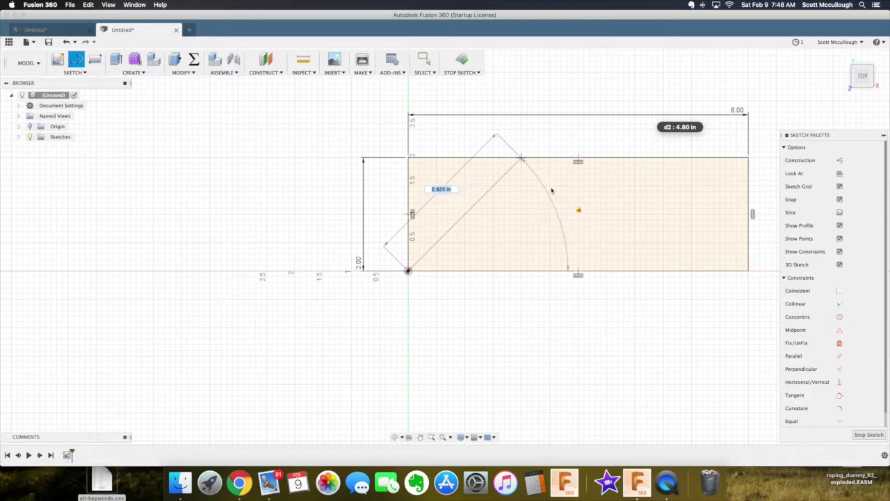
{"action": "double_click", "coordinate": [524, 160]}
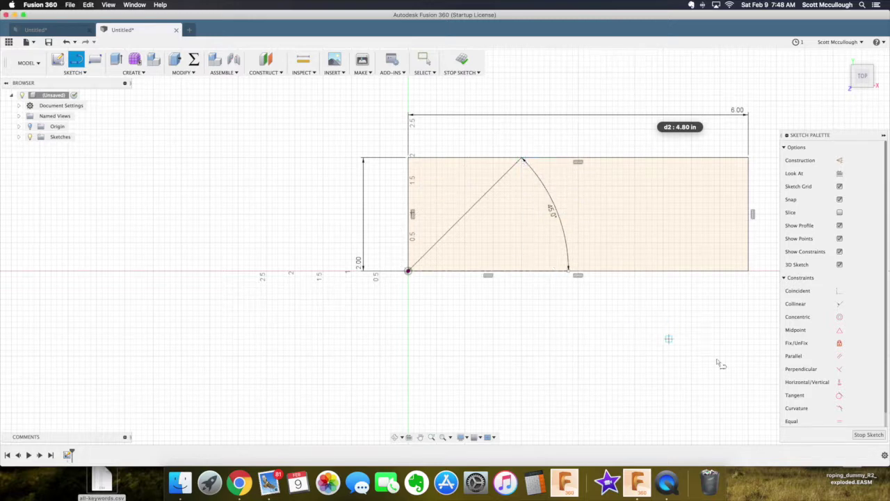
{"action": "left_click", "coordinate": [869, 434]}
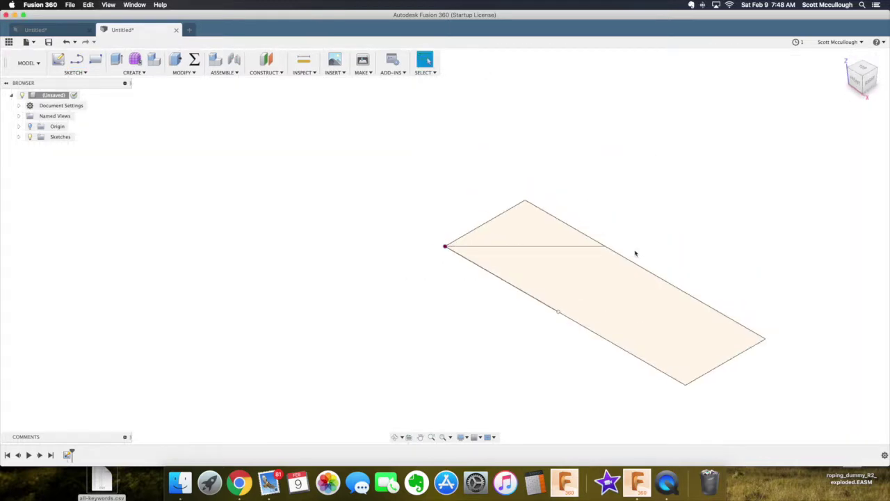
Step: Extrude the larger lower profile 2 in into a solid block with an angled end
{"action": "key", "text": "e"}
{"action": "left_click", "coordinate": [603, 307]}
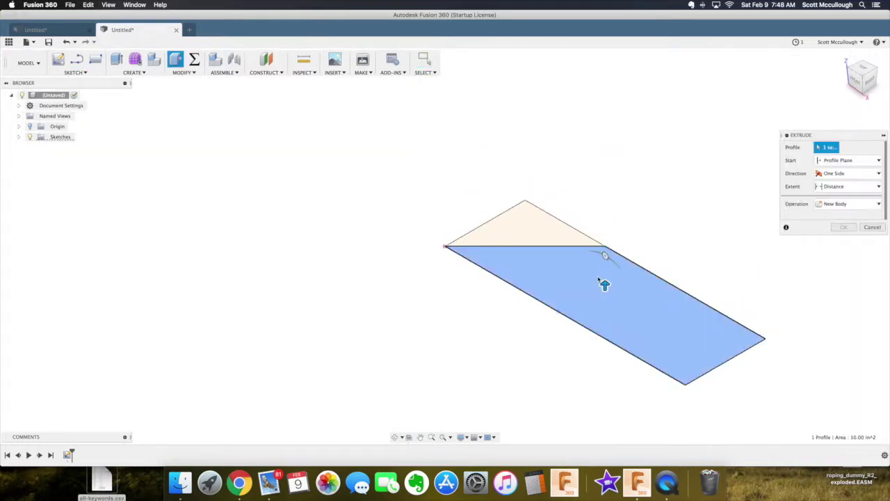
{"action": "left_click_drag", "start_coordinate": [604, 286], "coordinate": [604, 258]}
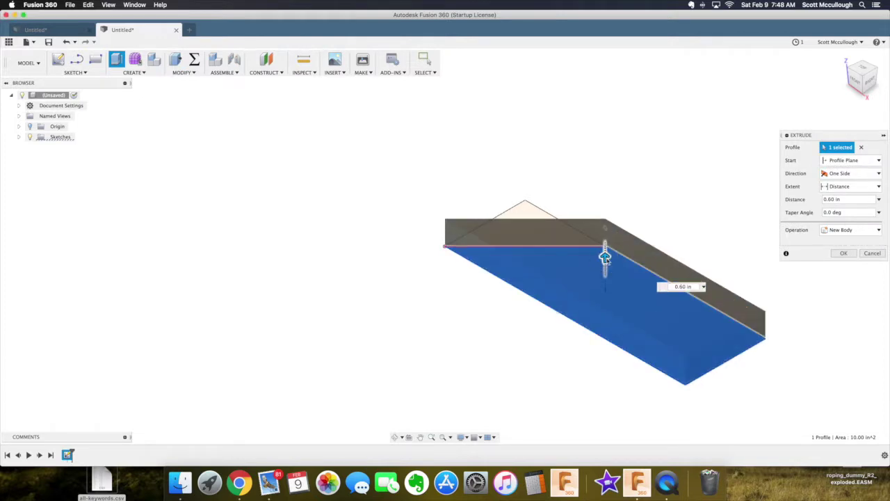
{"action": "type", "text": "2"}
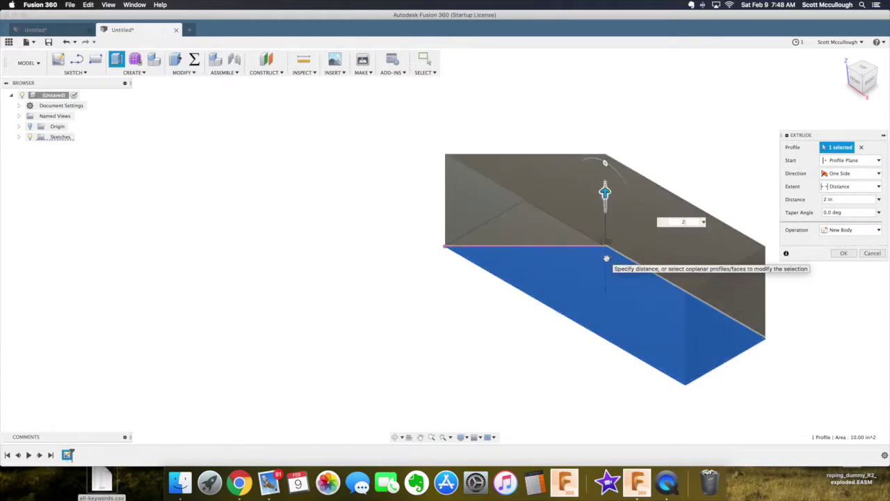
{"action": "key", "text": "Return"}
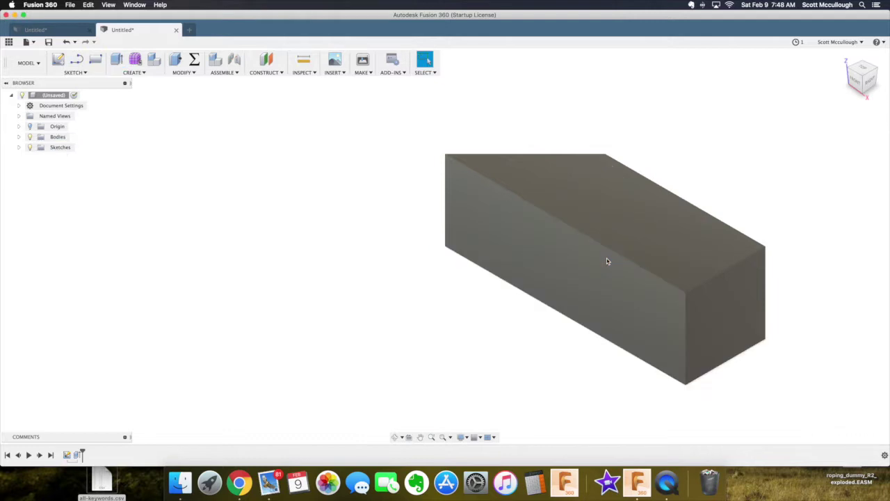
{"action": "left_click", "coordinate": [394, 437]}
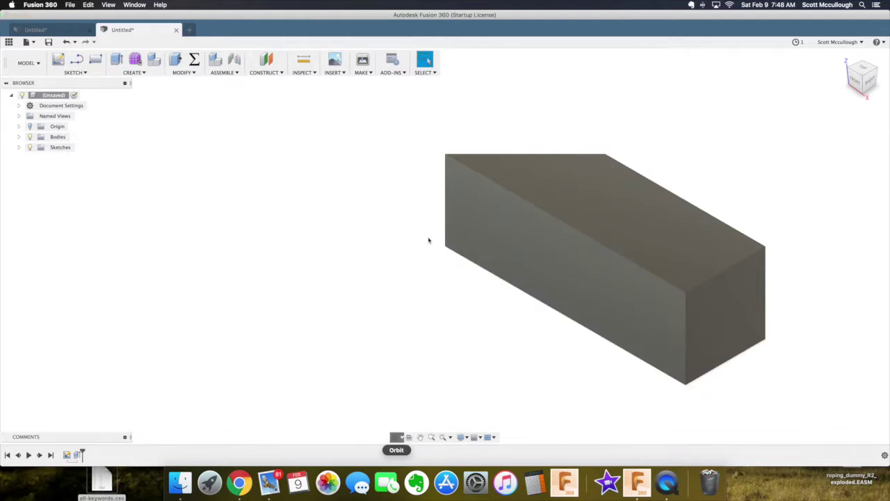
{"action": "left_click_drag", "start_coordinate": [421, 212], "coordinate": [438, 246]}
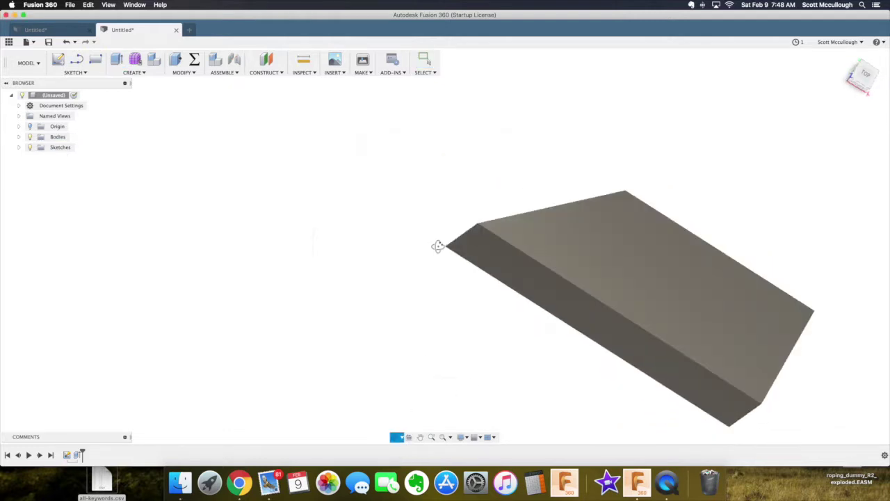
Step: Draw a second rectangle on the ground plane, left of the origin
{"action": "key", "text": "r"}
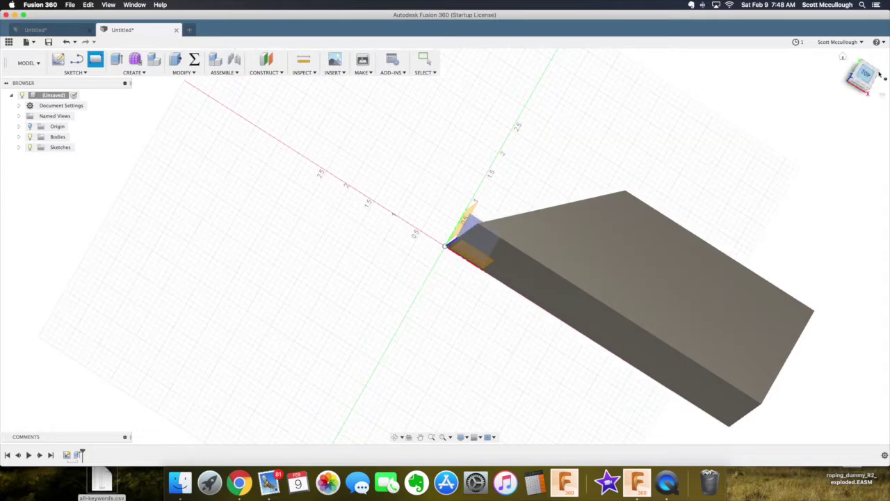
{"action": "left_click", "coordinate": [667, 150]}
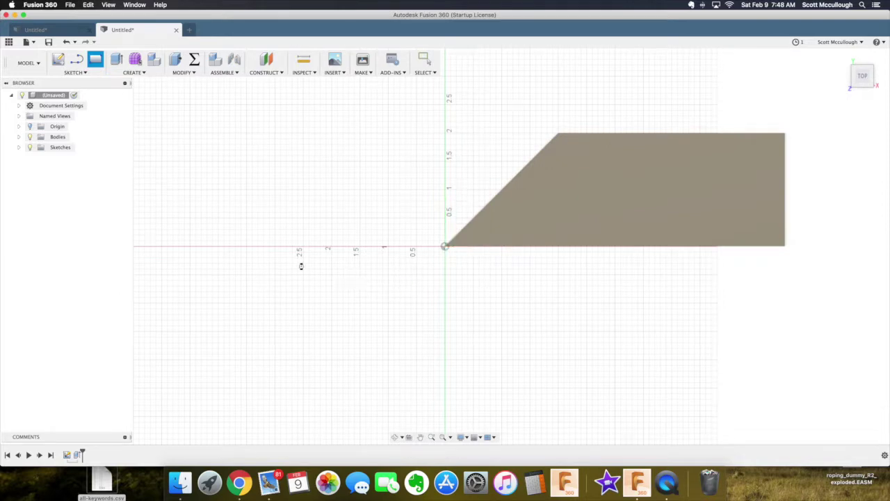
{"action": "left_click", "coordinate": [252, 245]}
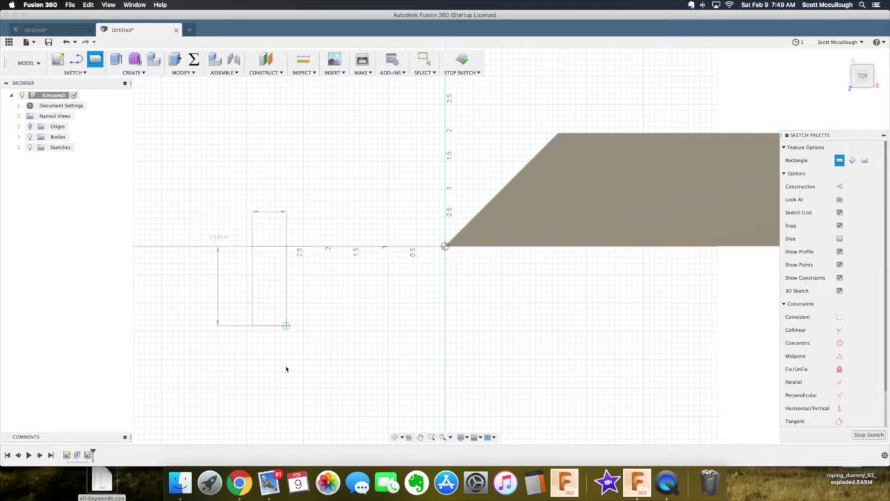
{"action": "left_click", "coordinate": [355, 415]}
{"action": "key", "text": "Escape"}
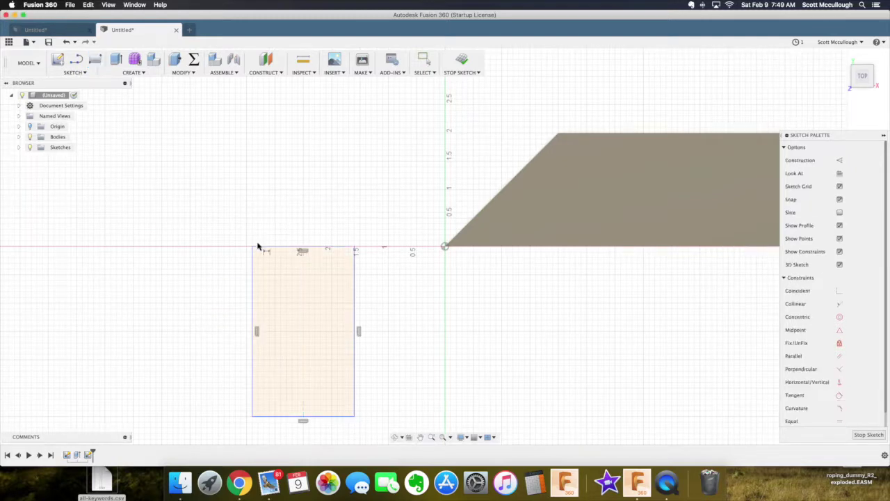
{"action": "left_click", "coordinate": [253, 247]}
Step: Dimension the new rectangle 2 in wide and 6 in tall
{"action": "key", "text": "d"}
{"action": "left_click", "coordinate": [354, 248]}
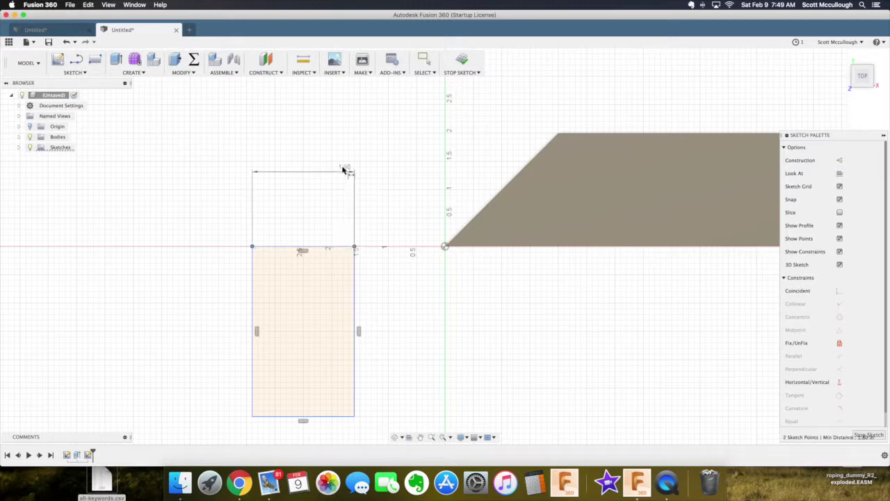
{"action": "left_click", "coordinate": [347, 167]}
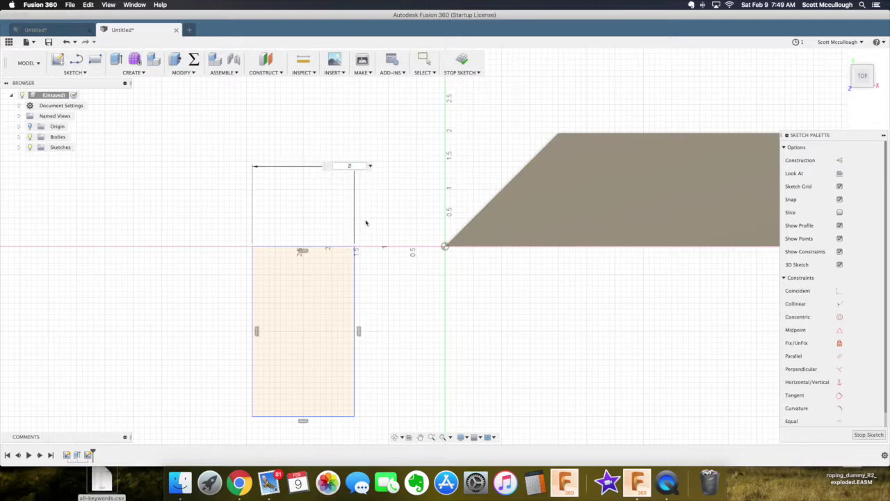
{"action": "key", "text": "Return"}
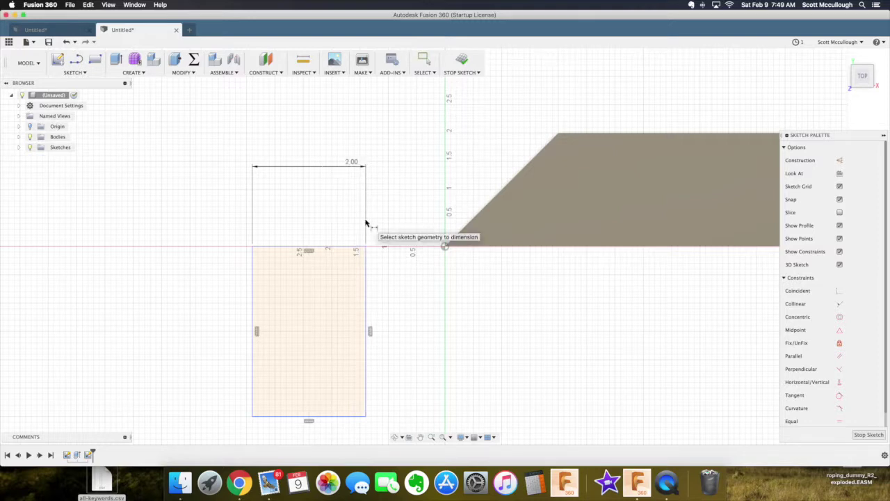
{"action": "left_click", "coordinate": [252, 247]}
{"action": "left_click", "coordinate": [252, 416]}
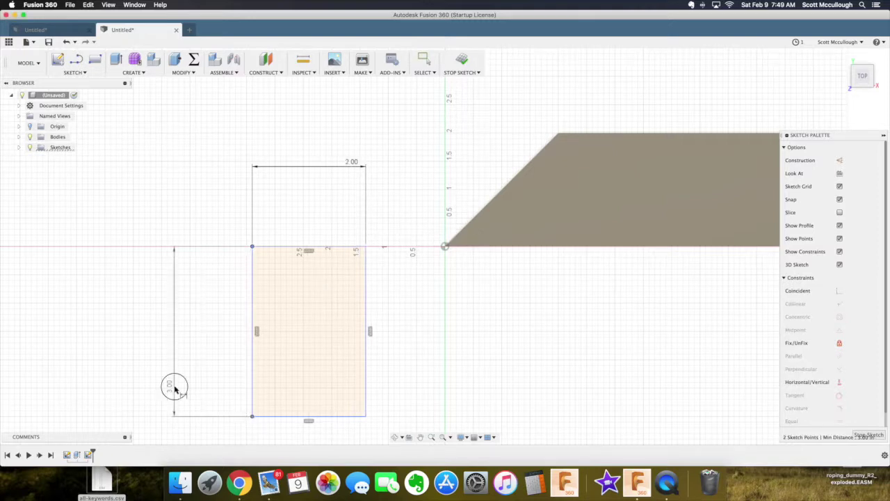
{"action": "left_click", "coordinate": [174, 388]}
{"action": "key", "text": "Return"}
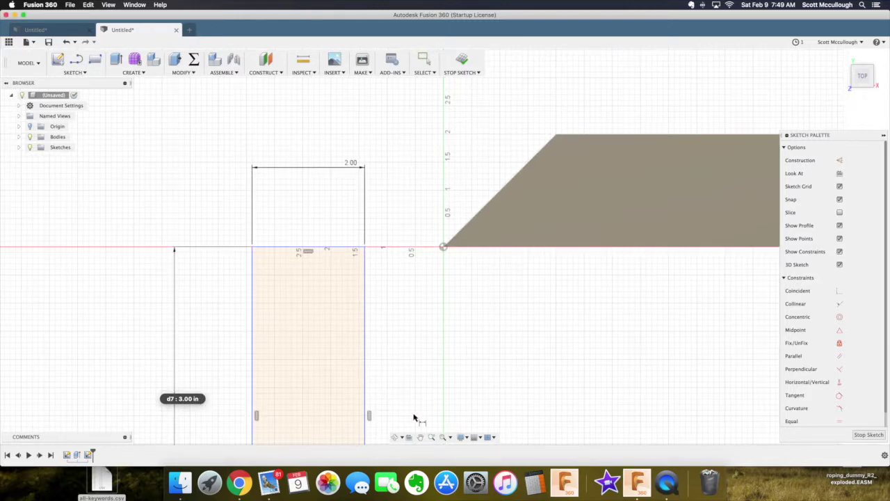
{"action": "left_click", "coordinate": [420, 437]}
{"action": "left_click_drag", "start_coordinate": [399, 326], "coordinate": [397, 197]}
{"action": "scroll", "coordinate": [397, 197], "scroll_direction": "down", "scroll_amount": 3}
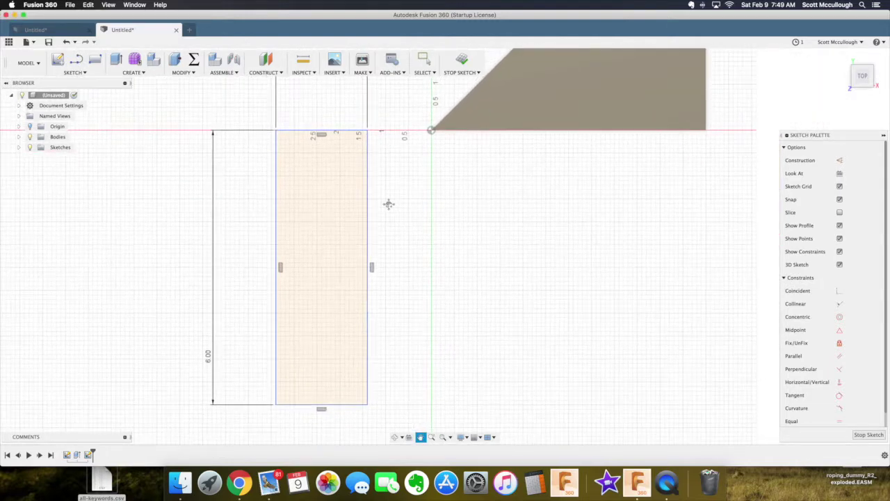
Step: Press-pull the rectangle profile up 2 in into a second solid block
{"action": "key", "text": "q"}
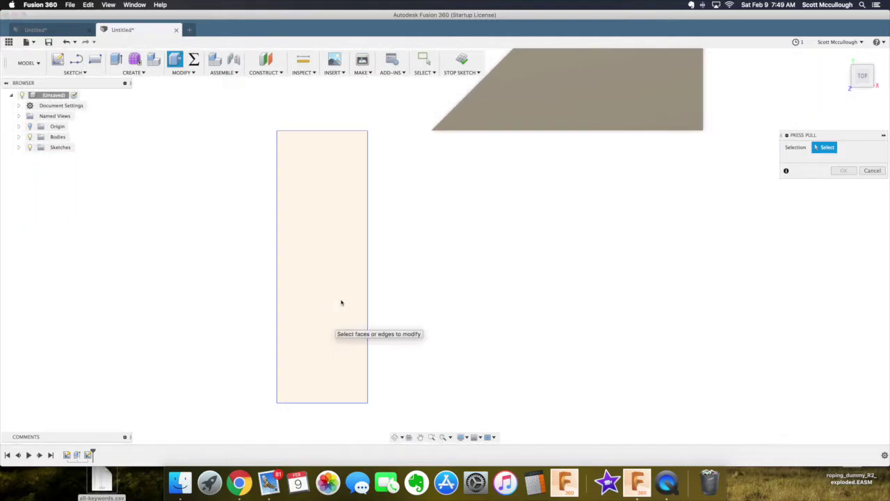
{"action": "left_click", "coordinate": [362, 358]}
{"action": "left_click", "coordinate": [395, 437]}
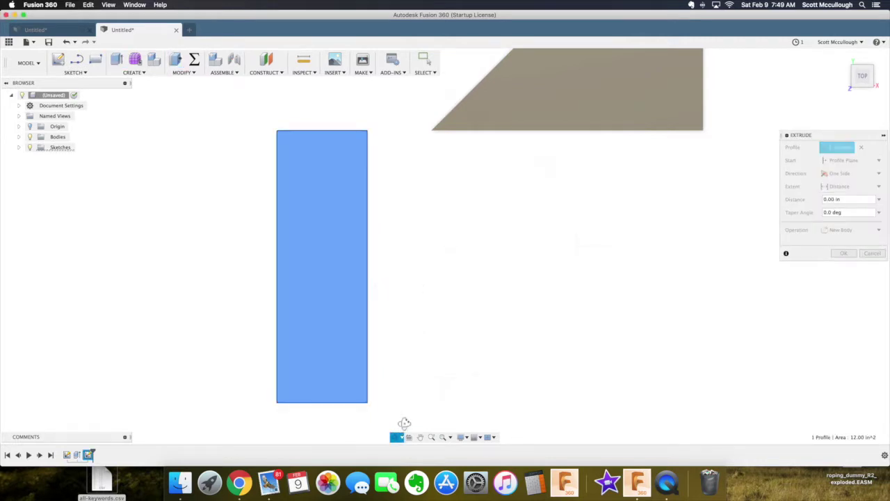
{"action": "left_click_drag", "start_coordinate": [406, 389], "coordinate": [405, 332]}
{"action": "key", "text": "Escape"}
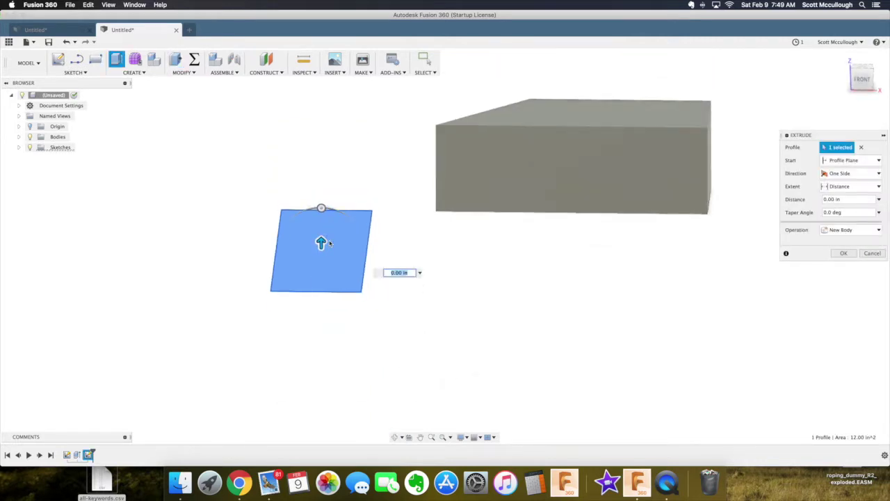
{"action": "left_click_drag", "start_coordinate": [320, 242], "coordinate": [320, 198]}
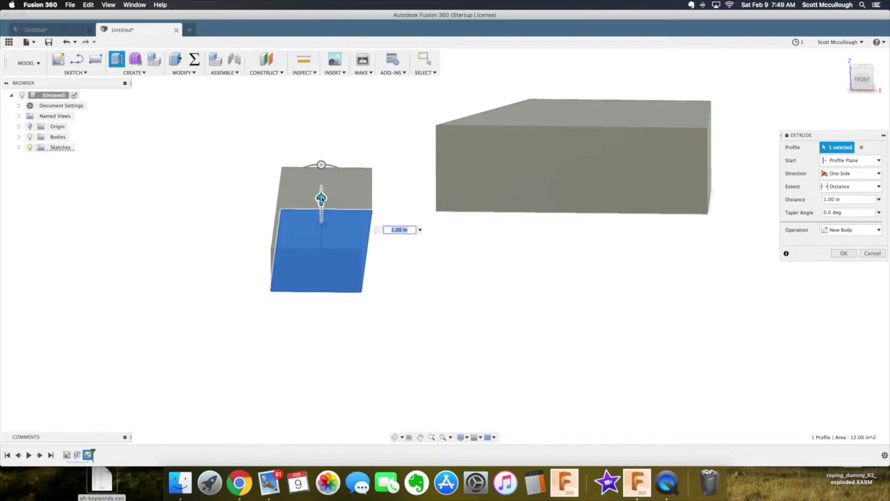
{"action": "type", "text": "2"}
{"action": "key", "text": "Return"}
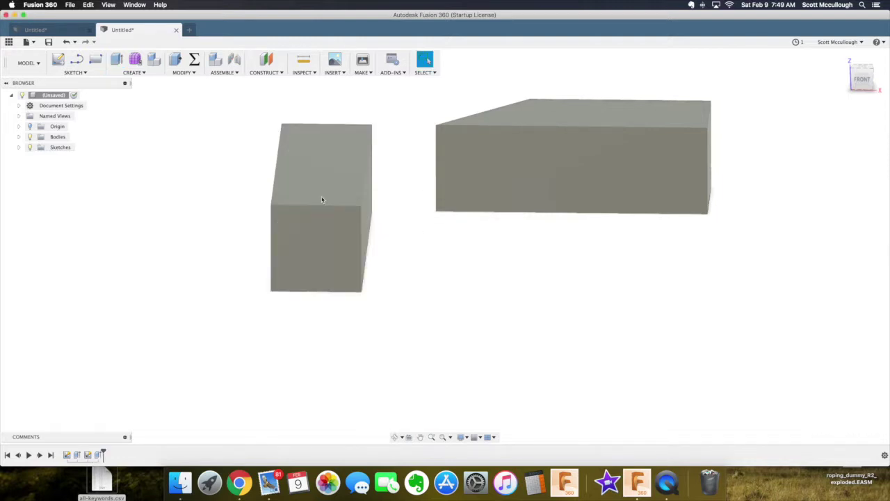
Step: Orbit the view to inspect both blocks side by side
{"action": "left_click", "coordinate": [395, 436]}
{"action": "left_click_drag", "start_coordinate": [383, 228], "coordinate": [450, 283]}
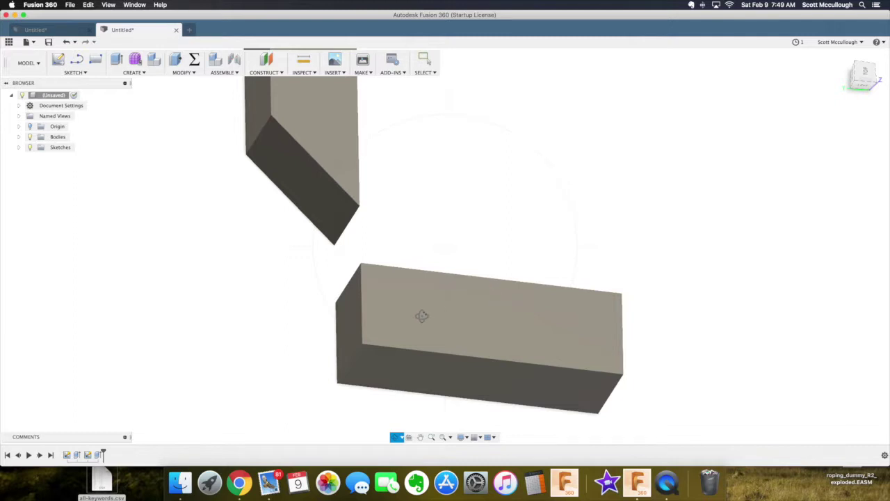
{"action": "key", "text": "Escape"}
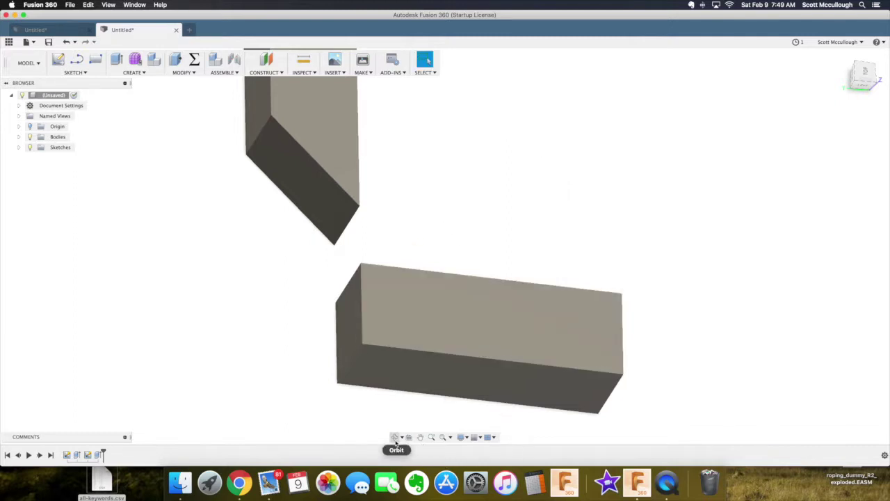
{"action": "left_click", "coordinate": [395, 439]}
{"action": "mouse_move", "coordinate": [391, 300]}
{"action": "left_mouse_down"}
{"action": "mouse_move", "coordinate": [366, 304]}
{"action": "mouse_move", "coordinate": [453, 304]}
{"action": "mouse_move", "coordinate": [386, 306]}
{"action": "mouse_move", "coordinate": [403, 292]}
{"action": "left_mouse_up"}
Step: Start Align and pick the angled block's 45° end face as the face to move
{"action": "key", "text": "Escape"}
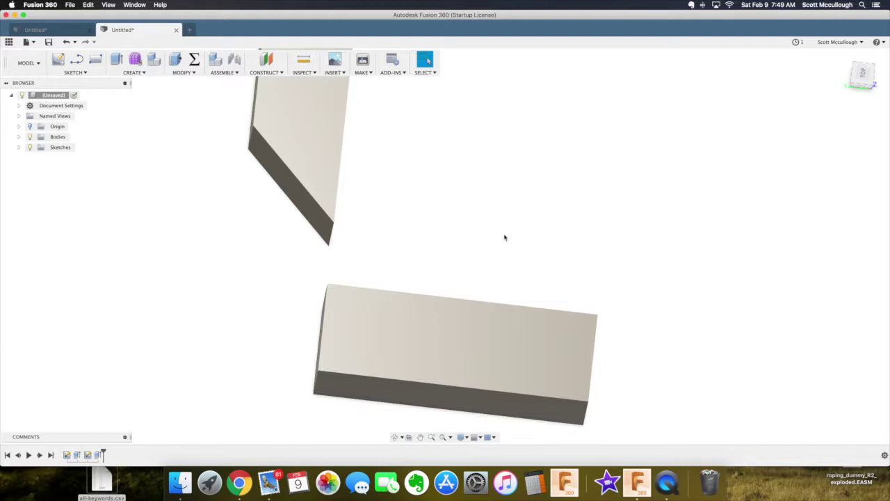
{"action": "key", "text": "s"}
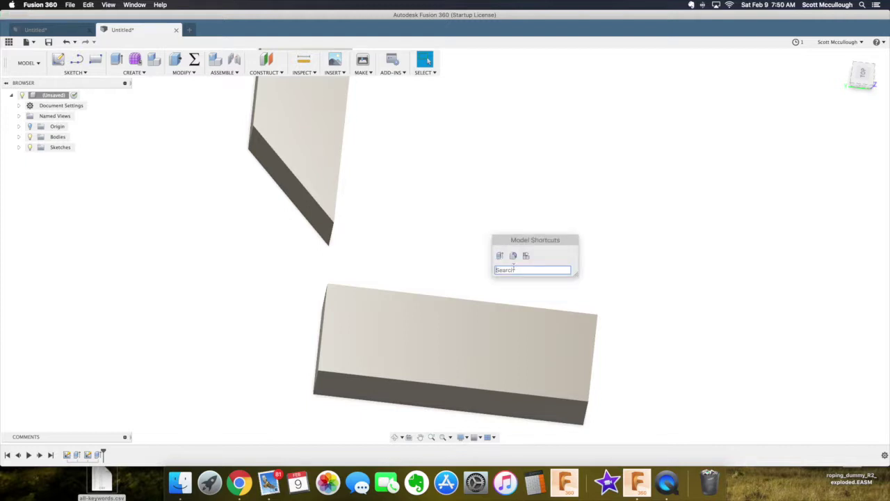
{"action": "type", "text": "a"}
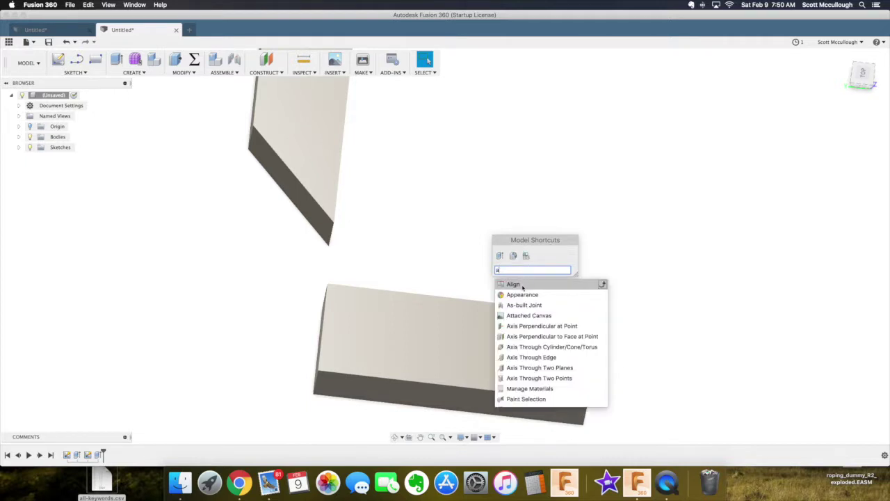
{"action": "left_click", "coordinate": [522, 287]}
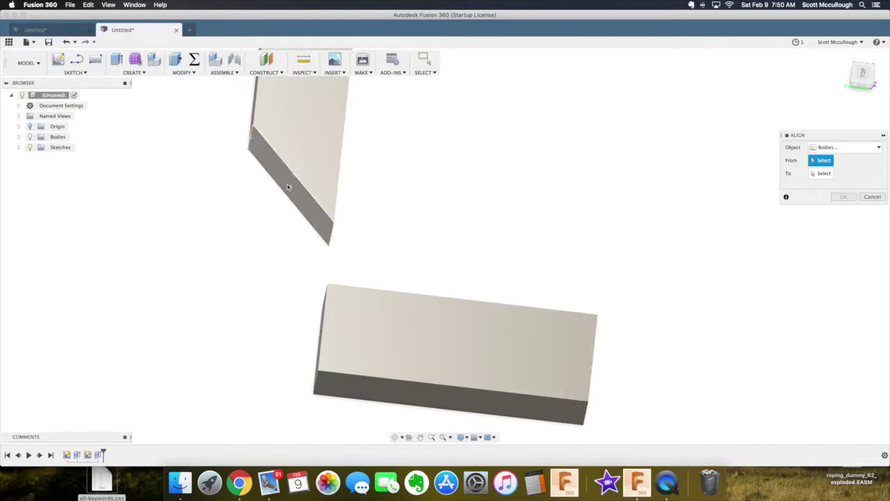
{"action": "left_click", "coordinate": [395, 437]}
{"action": "left_click_drag", "start_coordinate": [385, 316], "coordinate": [359, 237]}
{"action": "key", "text": "Escape"}
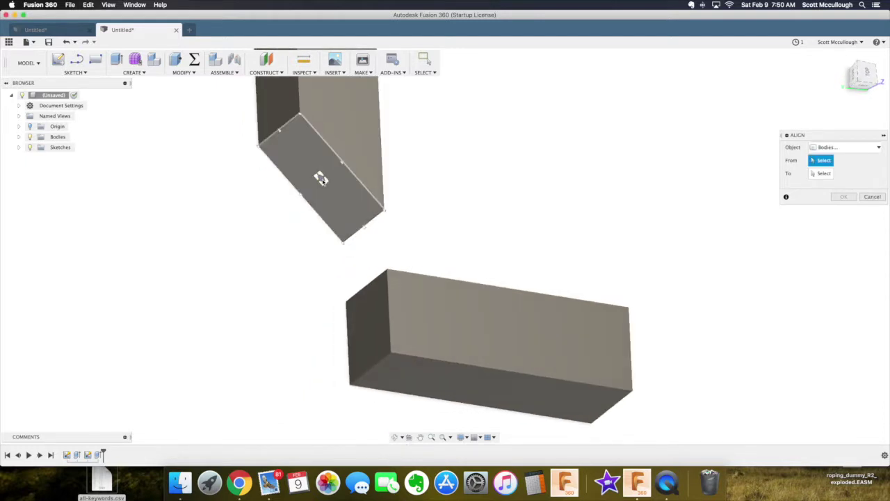
{"action": "left_click", "coordinate": [320, 179]}
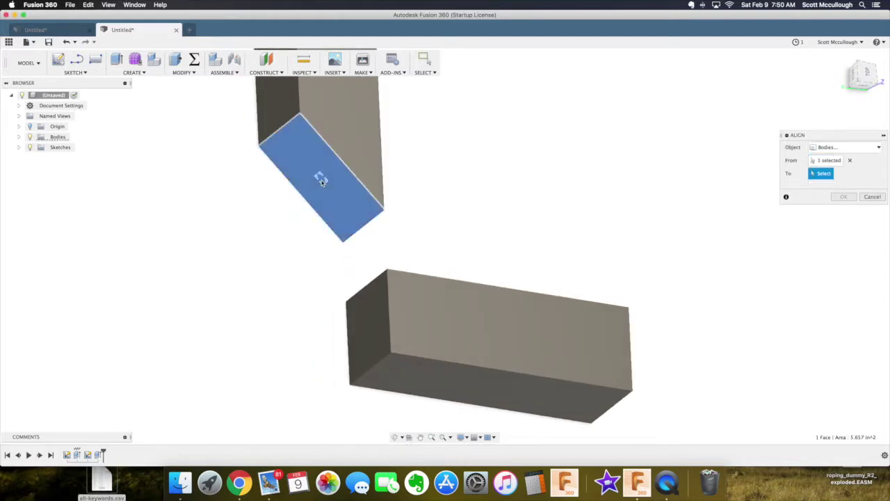
Step: Align it onto the other block's face, adjust its rotation, and confirm
{"action": "left_click", "coordinate": [395, 437]}
{"action": "left_click_drag", "start_coordinate": [494, 209], "coordinate": [410, 255]}
{"action": "key", "text": "Escape"}
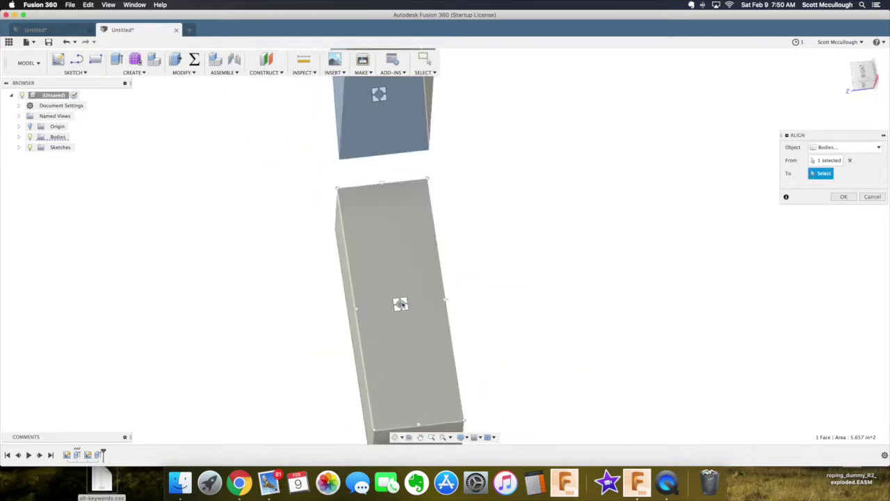
{"action": "left_click", "coordinate": [398, 304]}
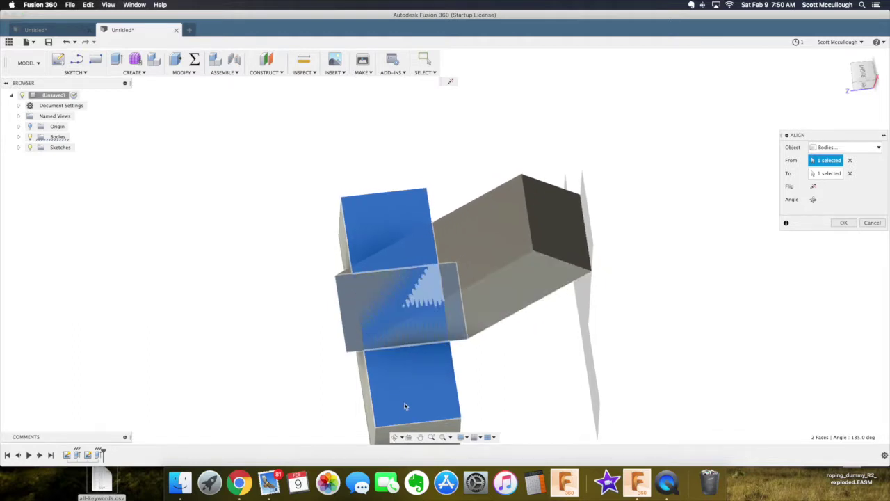
{"action": "left_click", "coordinate": [395, 436]}
{"action": "left_click_drag", "start_coordinate": [425, 380], "coordinate": [429, 341]}
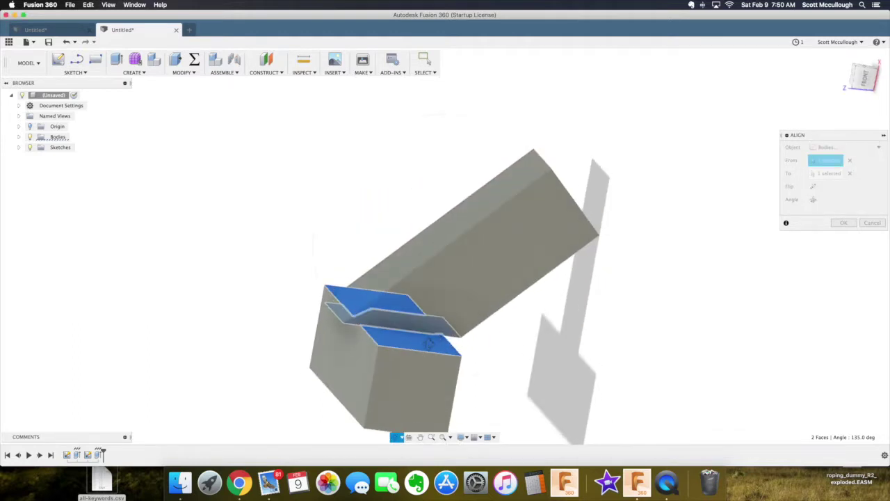
{"action": "left_click", "coordinate": [813, 200]}
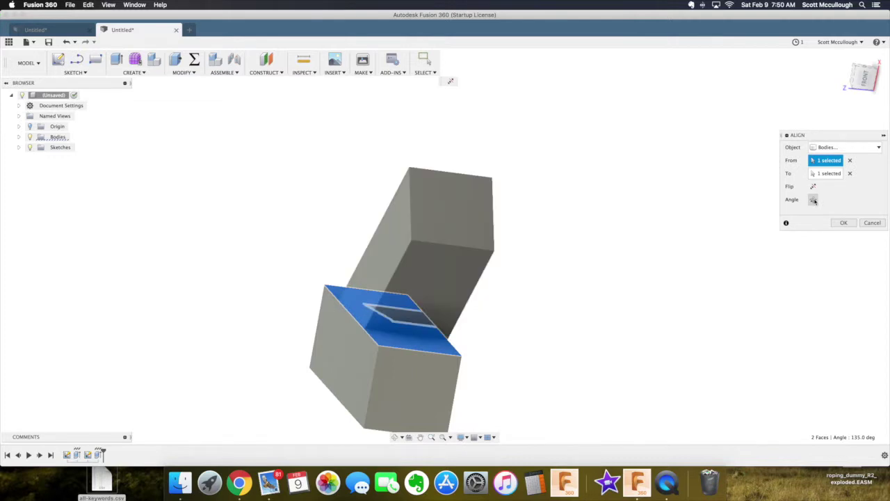
{"action": "left_click", "coordinate": [844, 222]}
{"action": "left_click", "coordinate": [843, 223]}
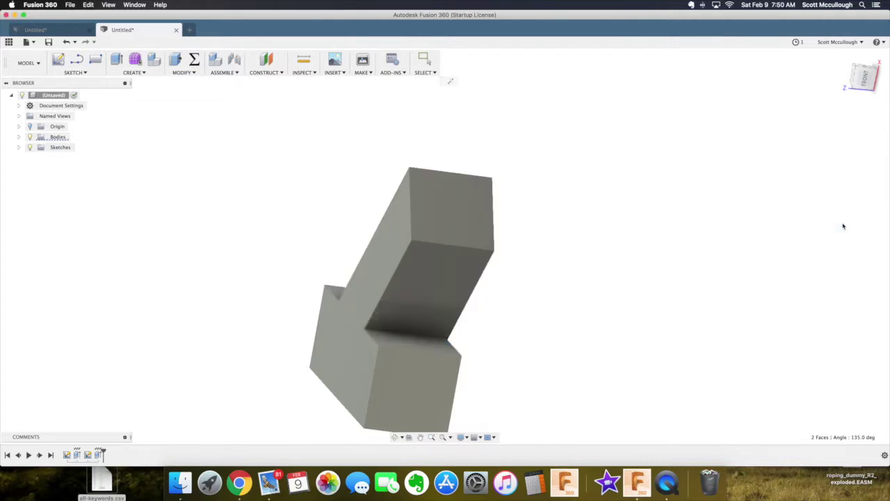
{"action": "left_click", "coordinate": [396, 437]}
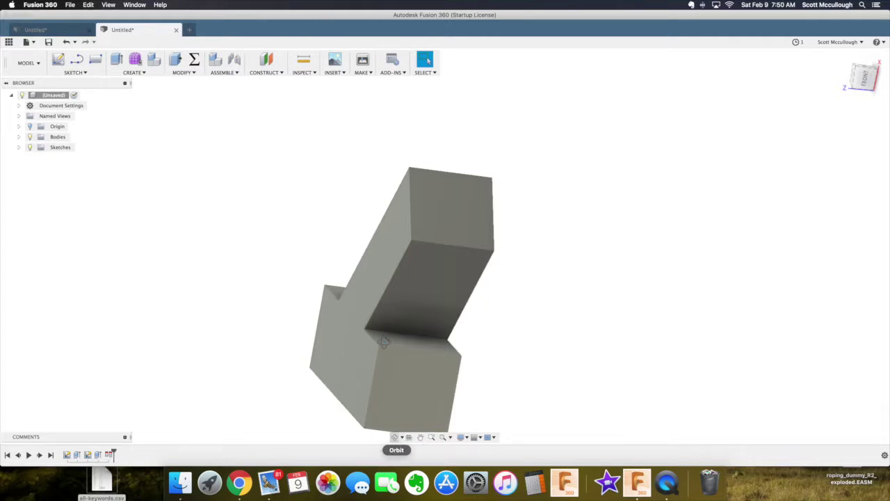
{"action": "left_click_drag", "start_coordinate": [384, 342], "coordinate": [433, 333]}
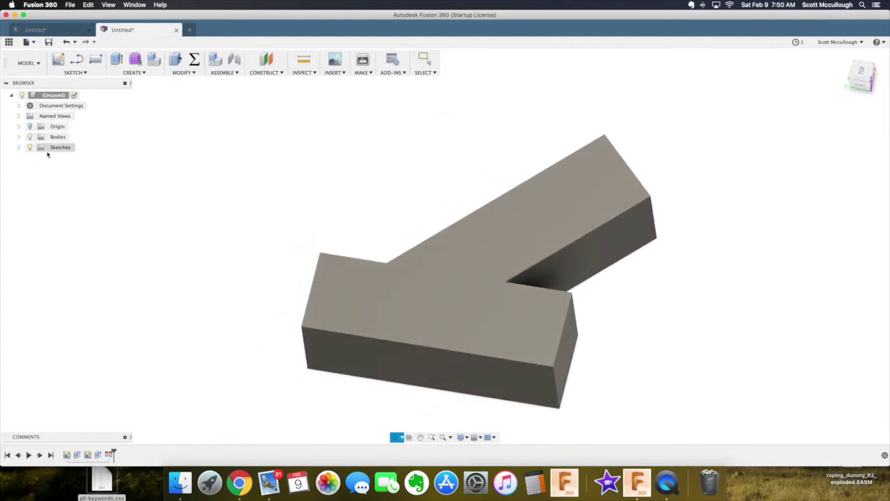
{"action": "left_click", "coordinate": [18, 137]}
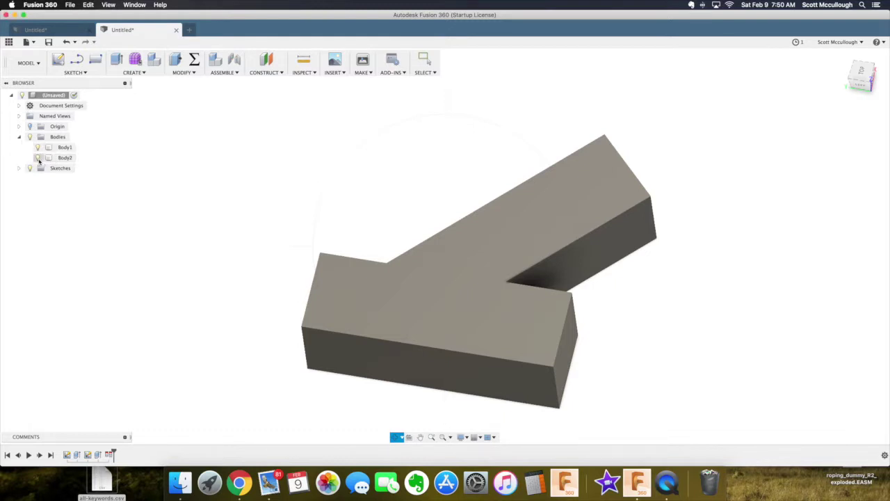
{"action": "left_click", "coordinate": [38, 158]}
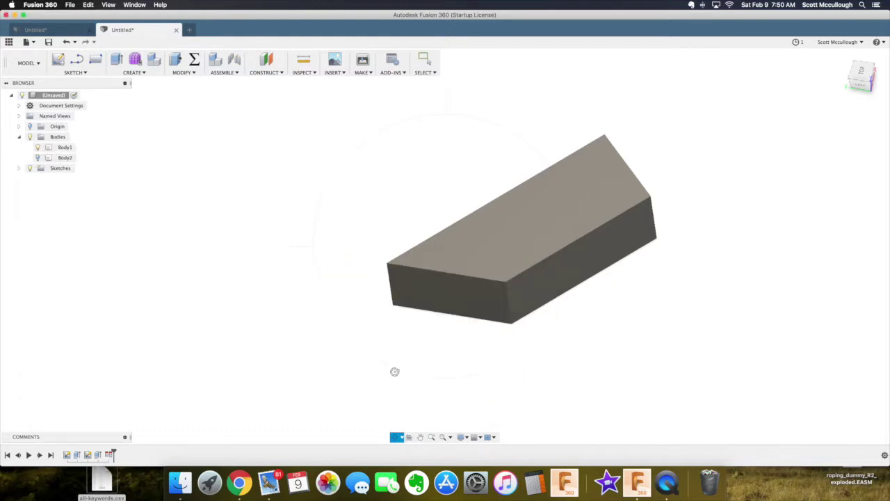
{"action": "left_click", "coordinate": [394, 437]}
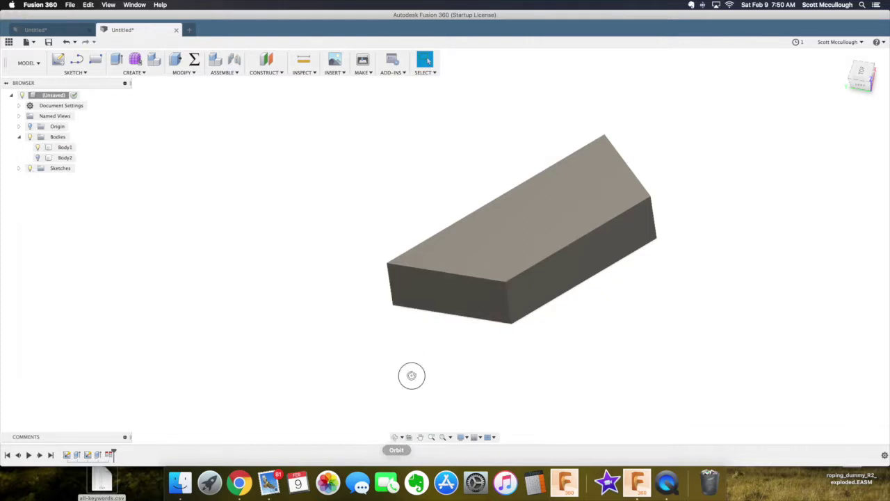
{"action": "left_click_drag", "start_coordinate": [413, 364], "coordinate": [416, 359]}
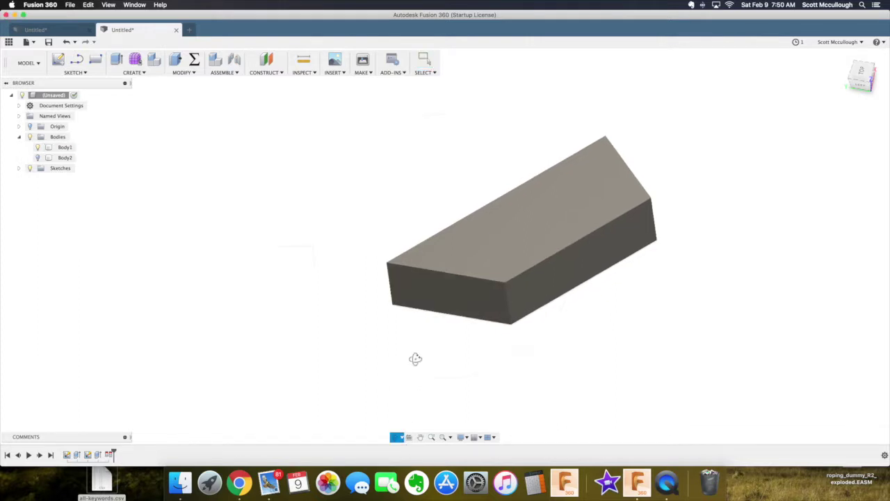
{"action": "key", "text": "o"}
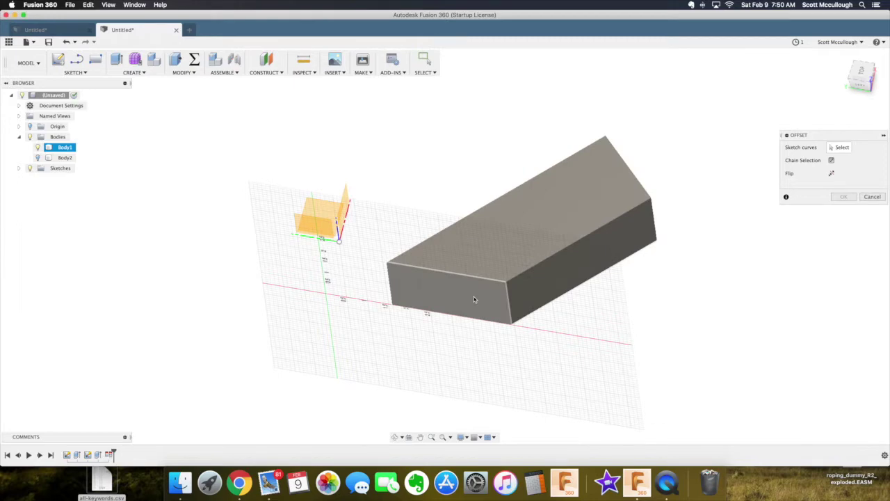
Step: Offset the end face's outline 0.50 in inward to sketch an inset rectangle
{"action": "left_click", "coordinate": [474, 296]}
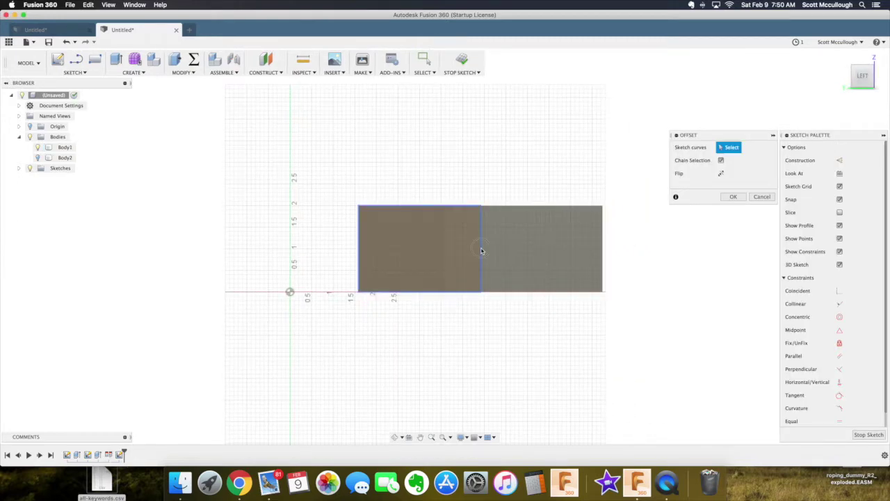
{"action": "left_click", "coordinate": [480, 251]}
{"action": "left_click_drag", "start_coordinate": [481, 249], "coordinate": [466, 249]}
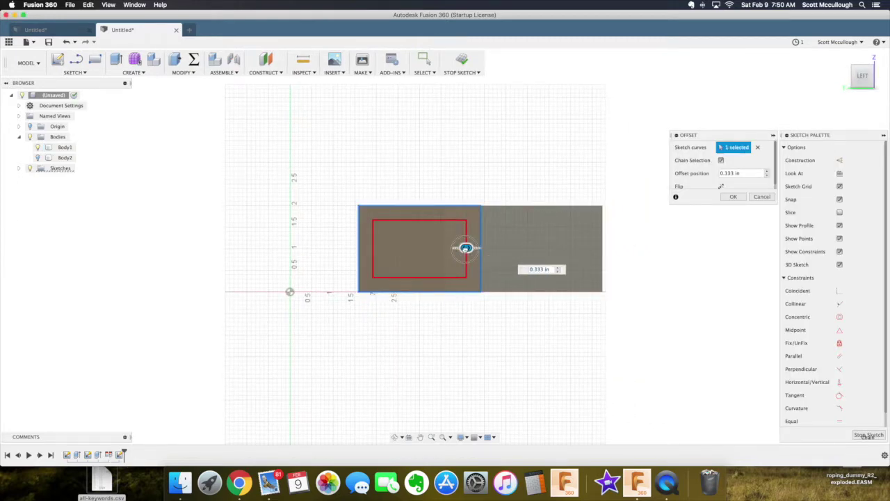
{"action": "type", "text": "1/2"}
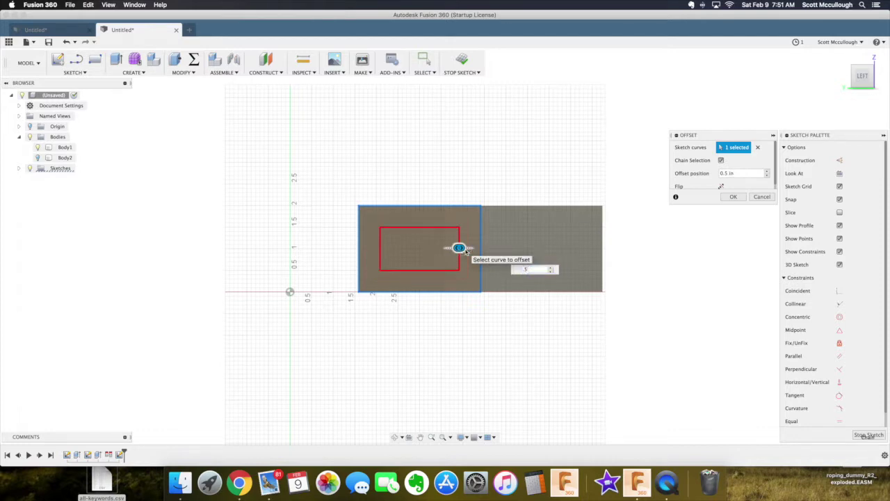
{"action": "key", "text": "Return"}
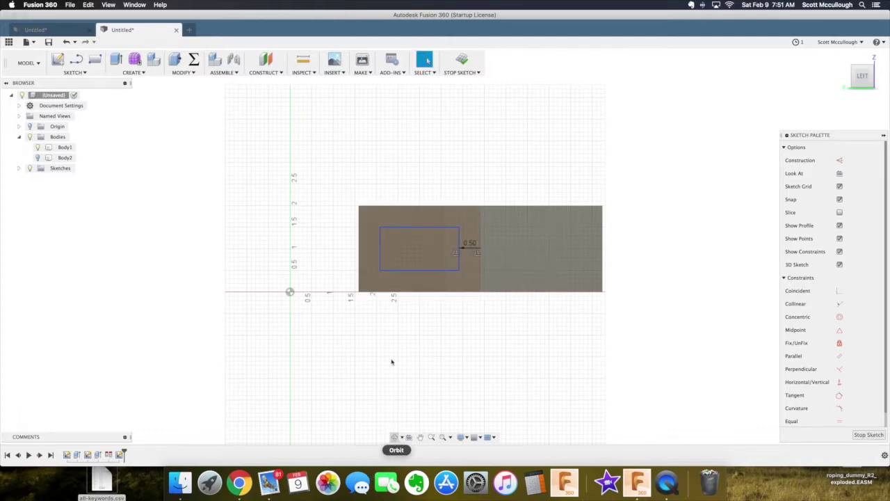
{"action": "left_click", "coordinate": [394, 437]}
{"action": "mouse_move", "coordinate": [403, 338]}
{"action": "left_mouse_down"}
{"action": "mouse_move", "coordinate": [377, 351]}
{"action": "mouse_move", "coordinate": [376, 363]}
{"action": "left_mouse_up"}
{"action": "key", "text": "Escape"}
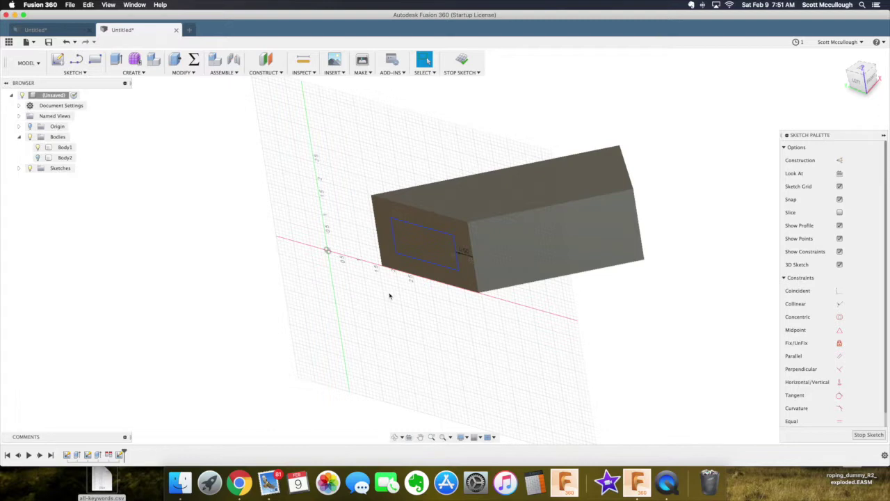
Step: Extrude the inset rectangle 1 in outward as a tenon joined to the block
{"action": "key", "text": "e"}
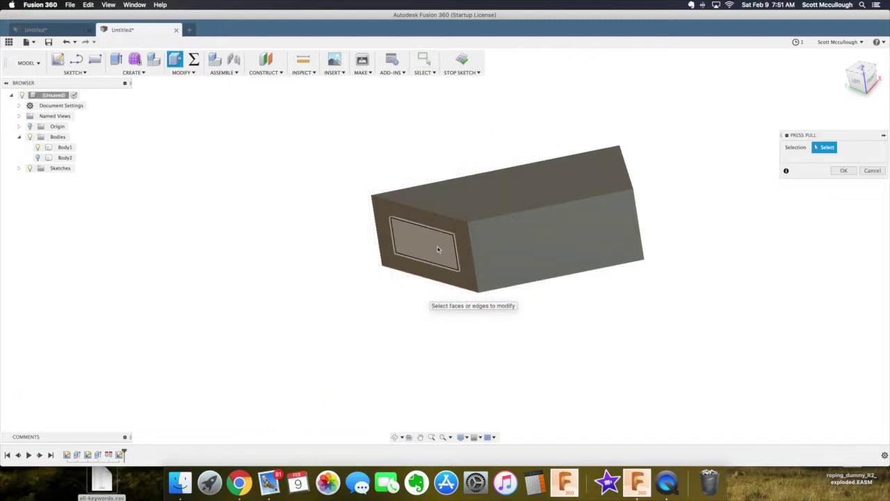
{"action": "left_click", "coordinate": [437, 252]}
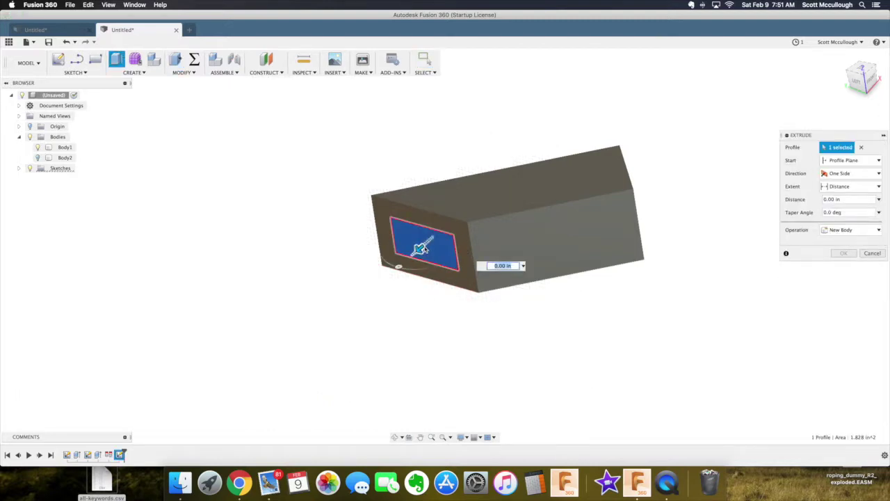
{"action": "left_click_drag", "start_coordinate": [417, 251], "coordinate": [405, 260]}
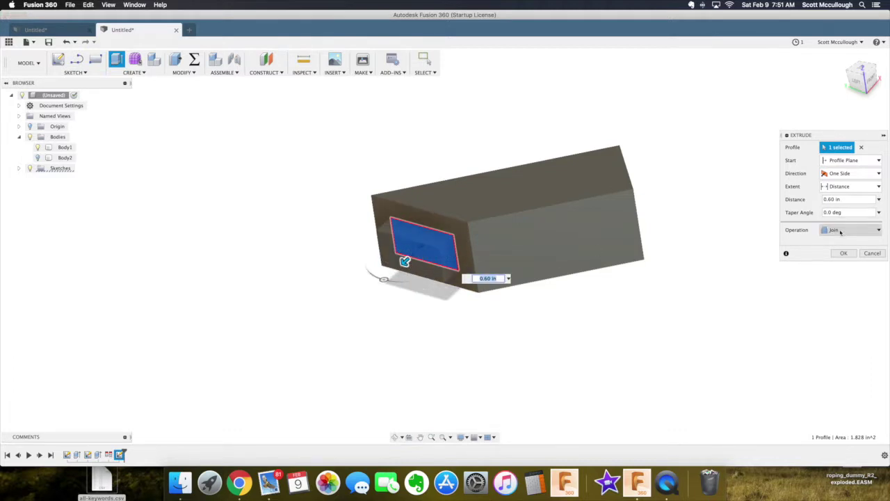
{"action": "type", "text": "1"}
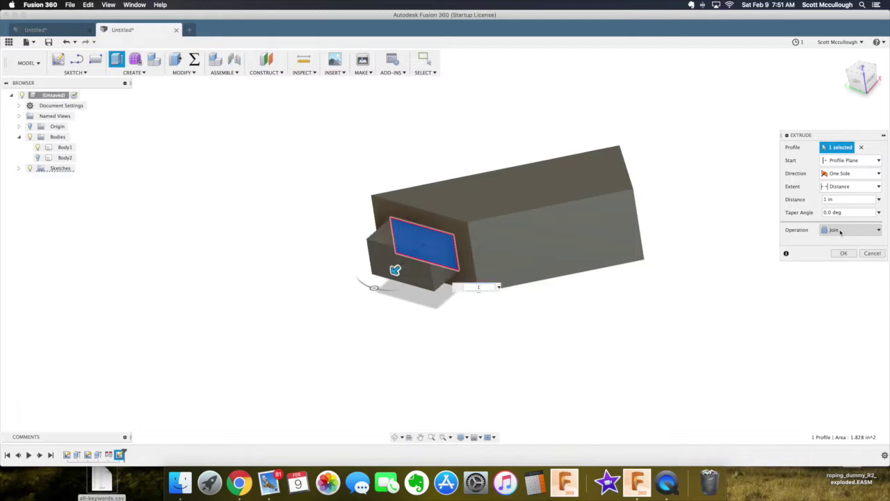
{"action": "key", "text": "Return"}
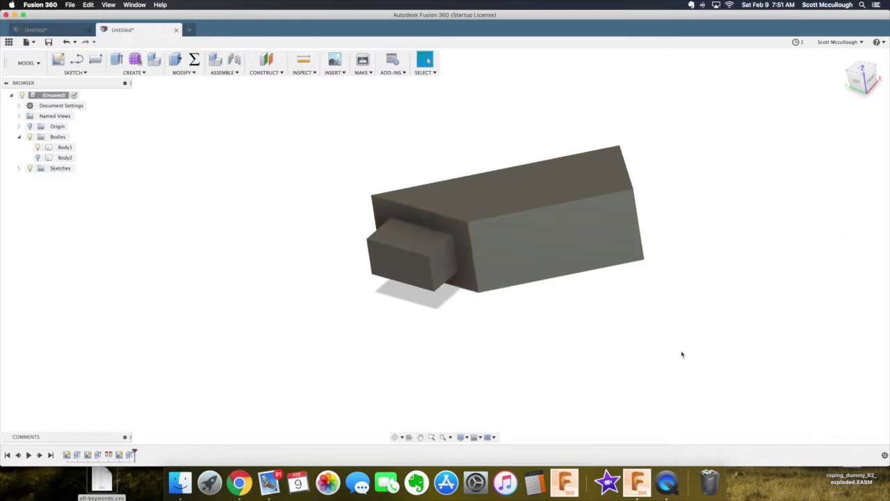
Step: Show Body2 again and rotate the view to see both blocks crossing
{"action": "left_click", "coordinate": [43, 159]}
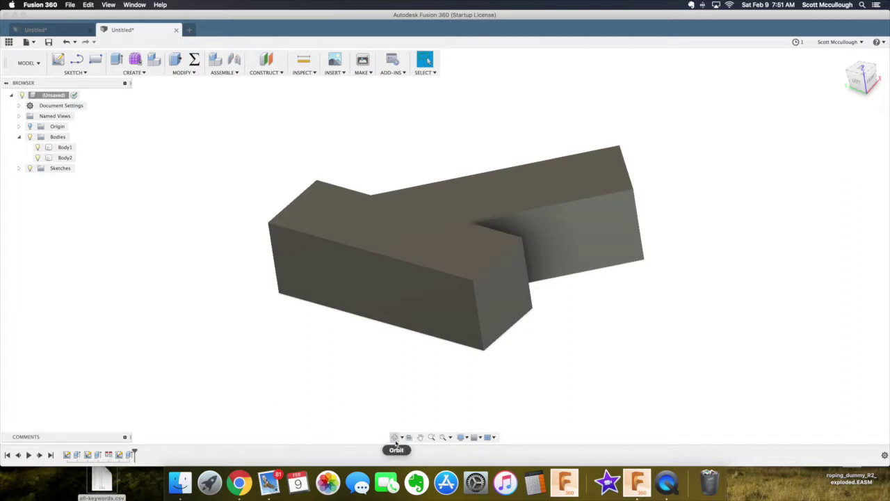
{"action": "left_click", "coordinate": [395, 437]}
{"action": "left_click_drag", "start_coordinate": [362, 355], "coordinate": [352, 367]}
{"action": "key", "text": "Escape"}
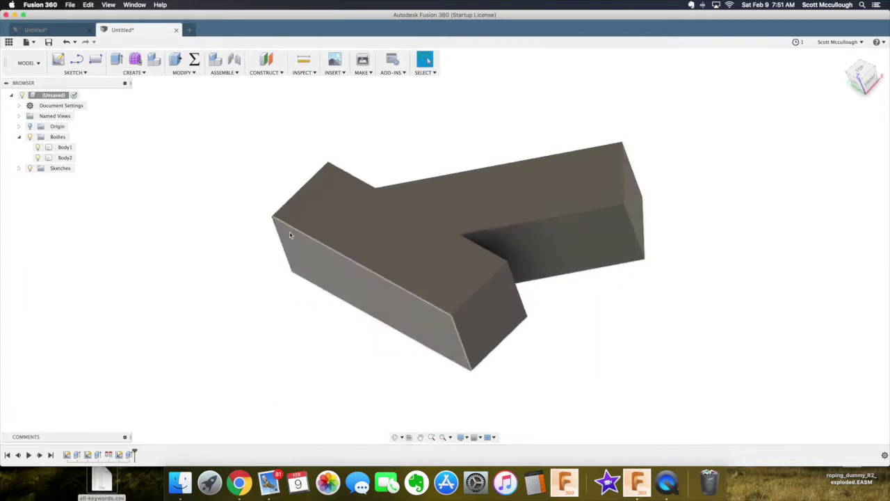
{"action": "left_click", "coordinate": [193, 73]}
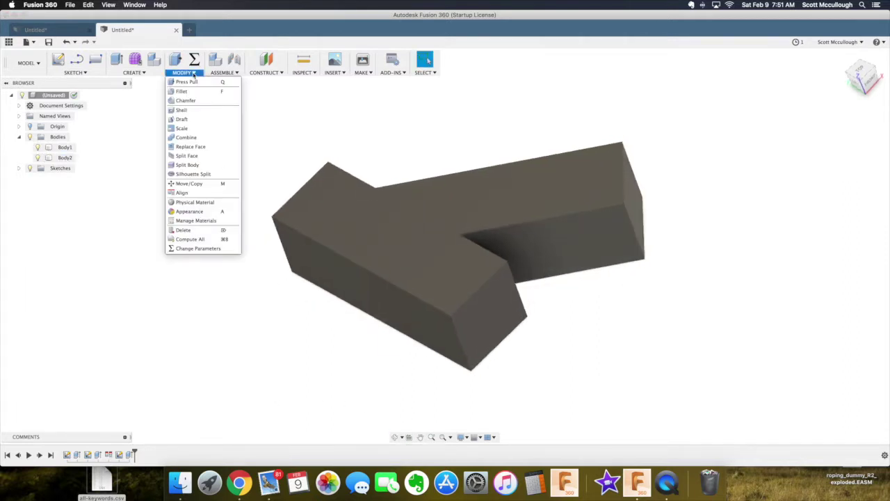
Step: Combine-cut Body1 out of Body2 as the target, keeping the tool body, to form the mortise
{"action": "left_click", "coordinate": [186, 137]}
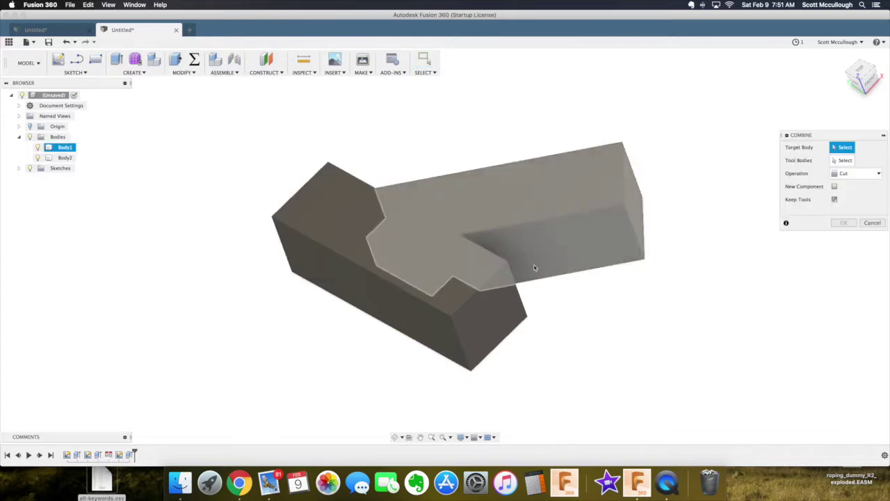
{"action": "left_click", "coordinate": [428, 280]}
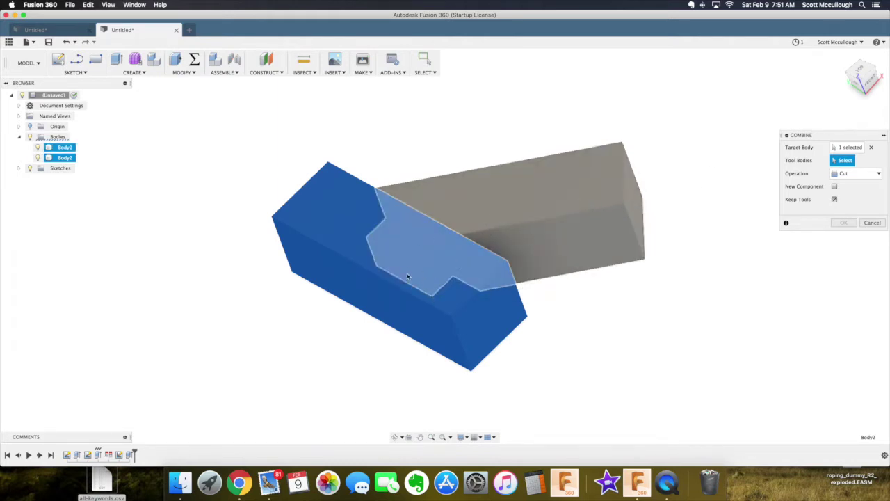
{"action": "left_click", "coordinate": [551, 191]}
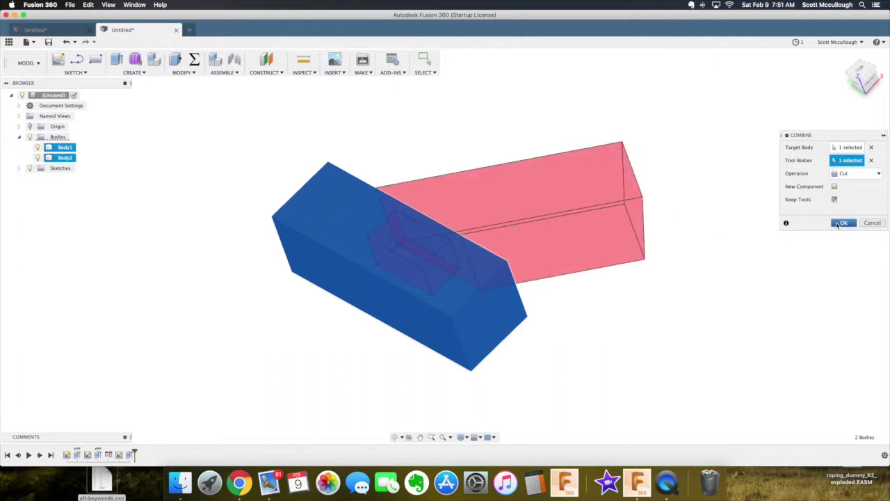
{"action": "left_click", "coordinate": [838, 223]}
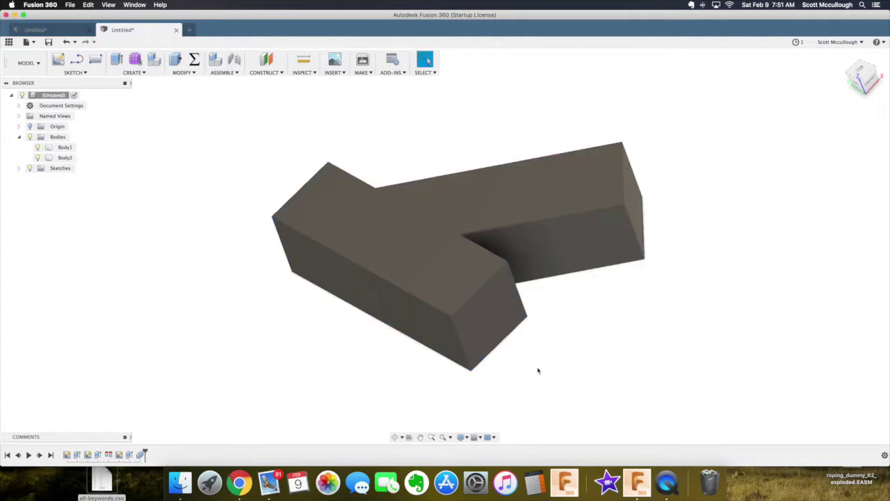
Step: Toggle Body1 and Body2 visibility and rotate the view to inspect the mortise
{"action": "left_click", "coordinate": [395, 437]}
{"action": "left_click_drag", "start_coordinate": [395, 305], "coordinate": [372, 324]}
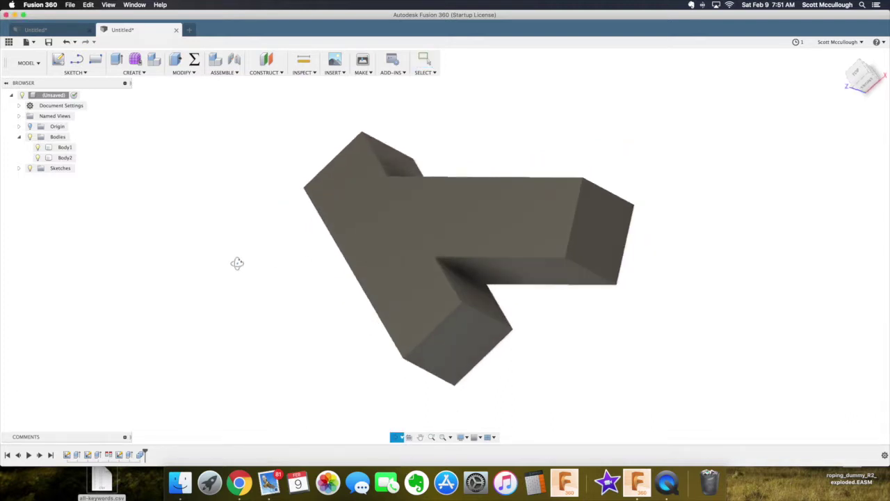
{"action": "key", "text": "Escape"}
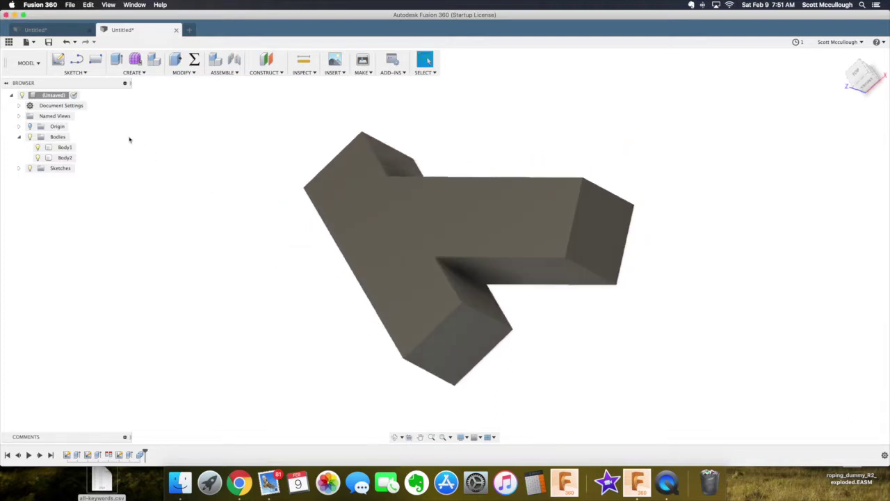
{"action": "left_click", "coordinate": [37, 158]}
{"action": "left_click", "coordinate": [38, 158]}
{"action": "left_click", "coordinate": [38, 147]}
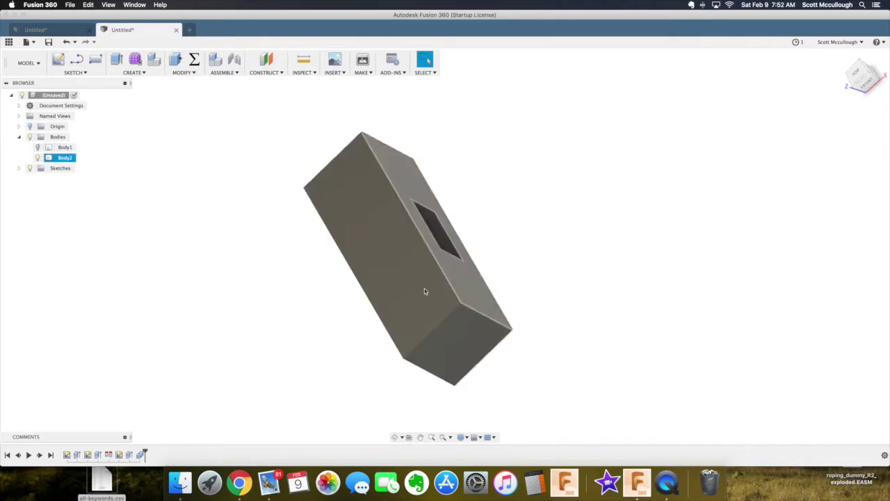
{"action": "left_click", "coordinate": [395, 437]}
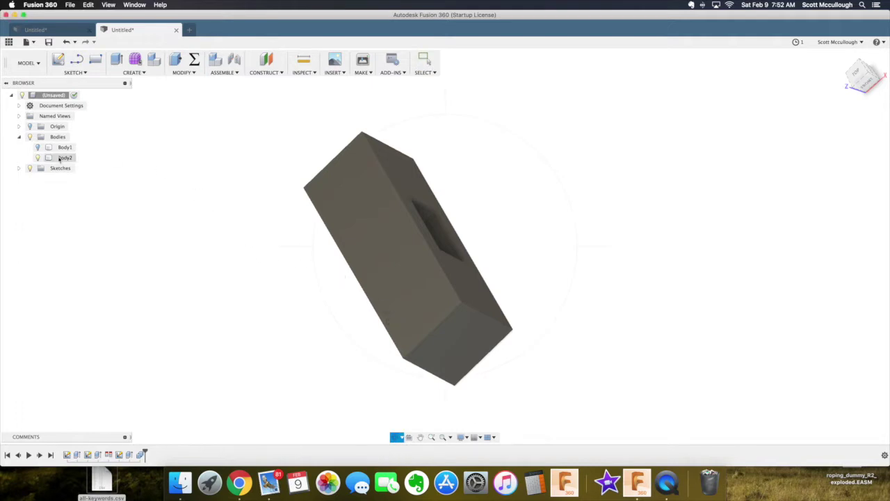
{"action": "left_click", "coordinate": [37, 147]}
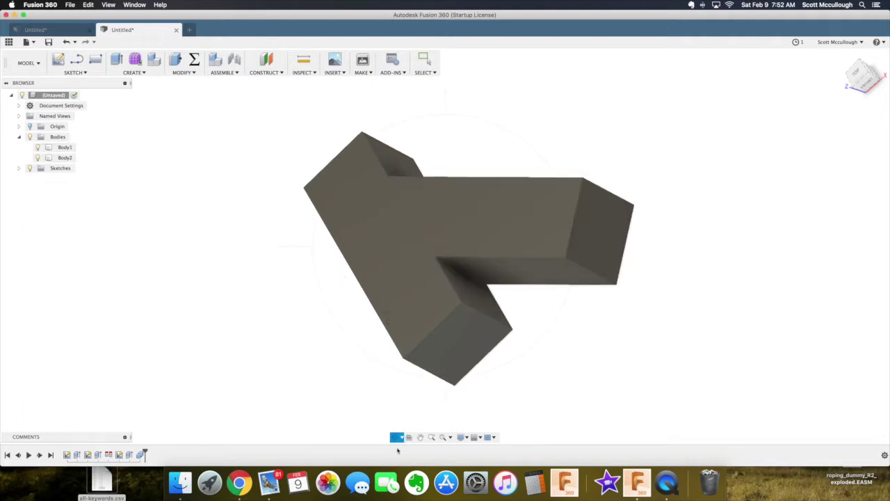
{"action": "left_click_drag", "start_coordinate": [390, 373], "coordinate": [407, 365]}
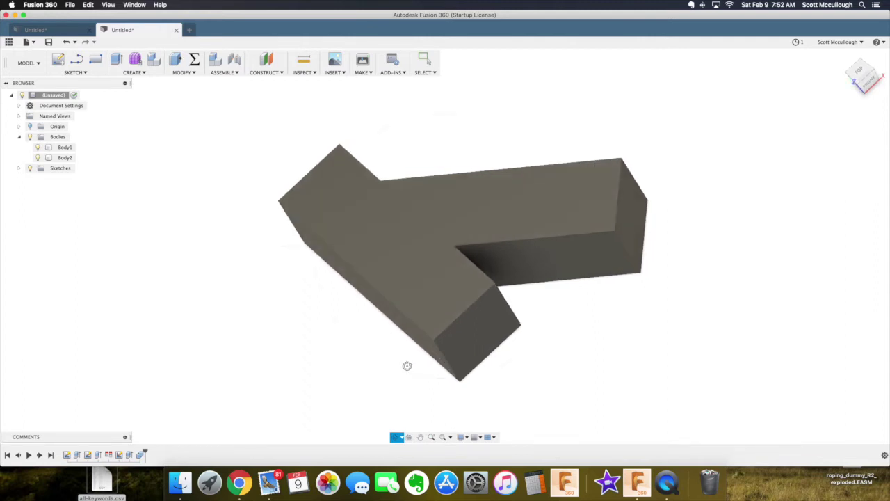